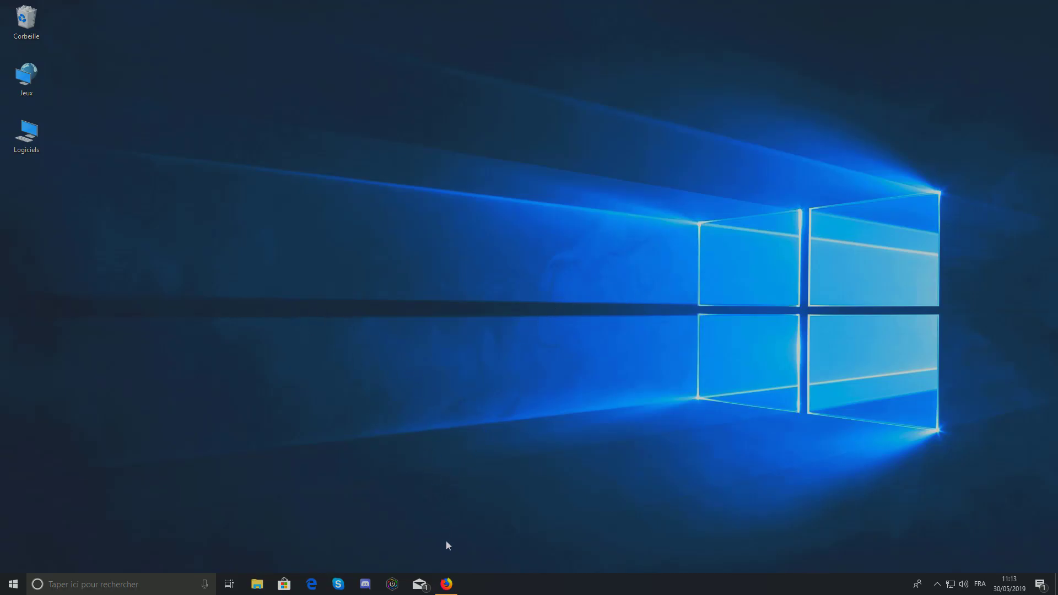
- Switch to Firefox, search Google for "open office" and open the French Apache OpenOffice site
click(456, 591)
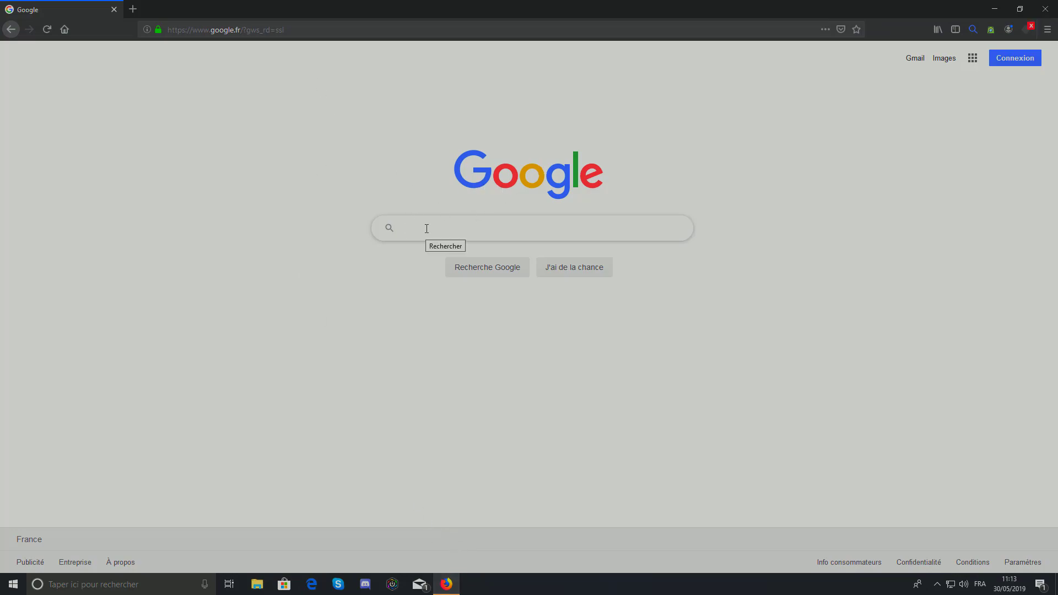
text(open office)
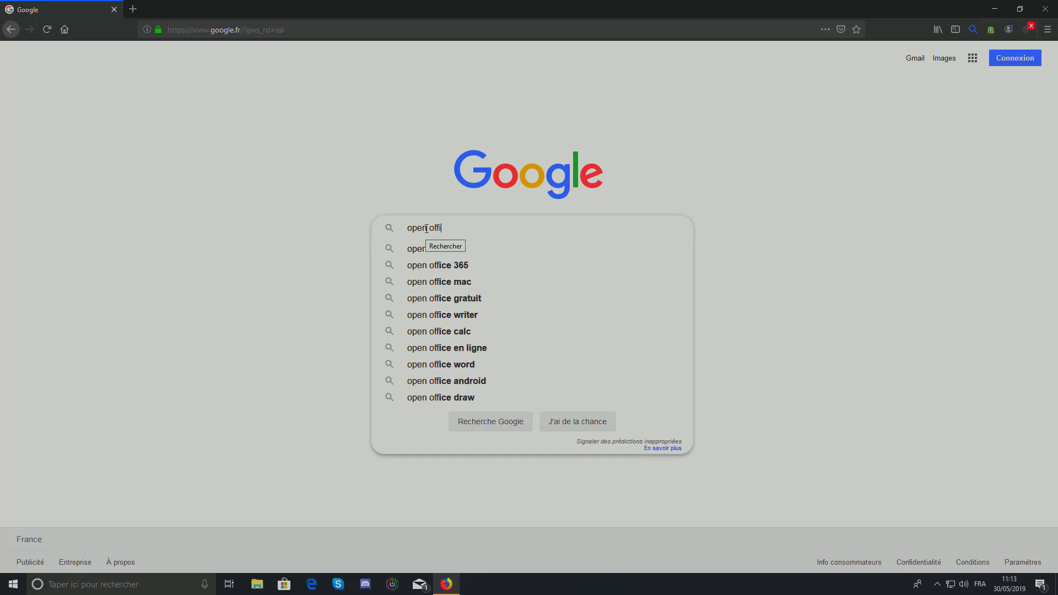
key(Return)
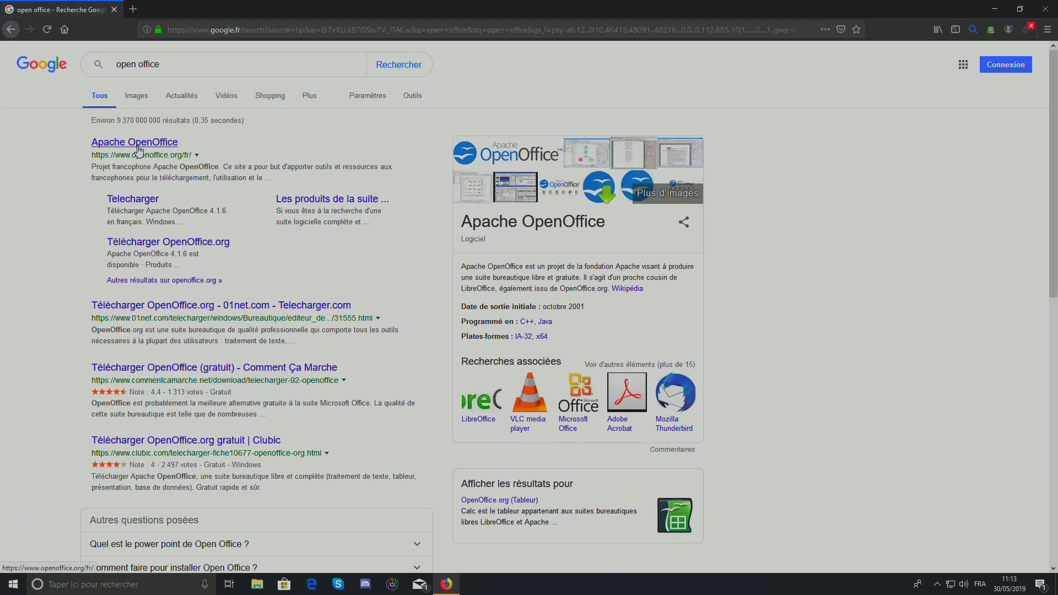
click(137, 144)
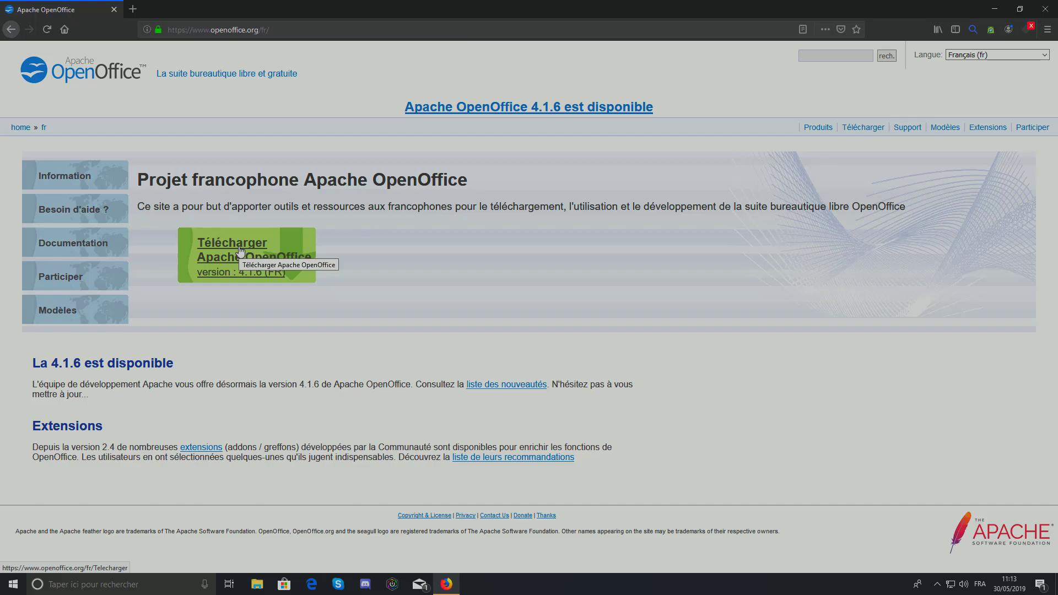
- Download the Windows installer of Apache OpenOffice 4.1.6 in French, accepting SourceForge's privacy notice and saving the file
click(240, 251)
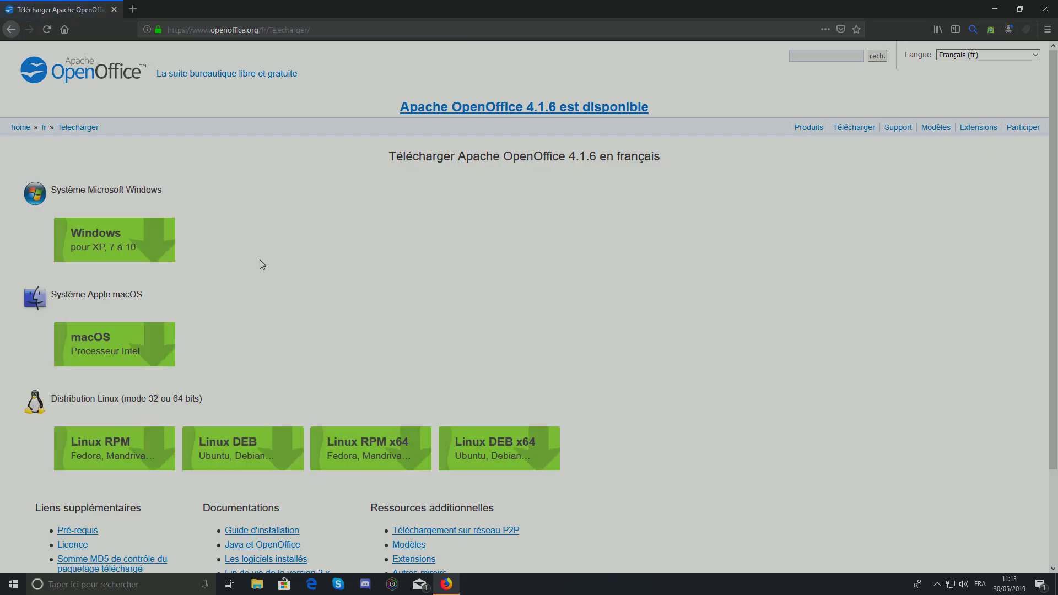
click(120, 251)
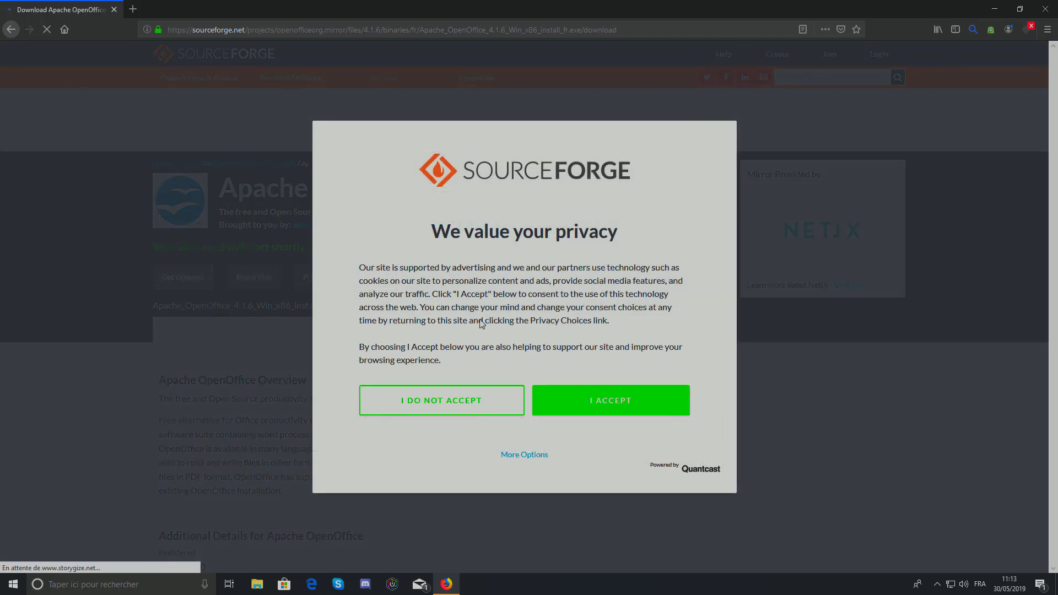
click(598, 399)
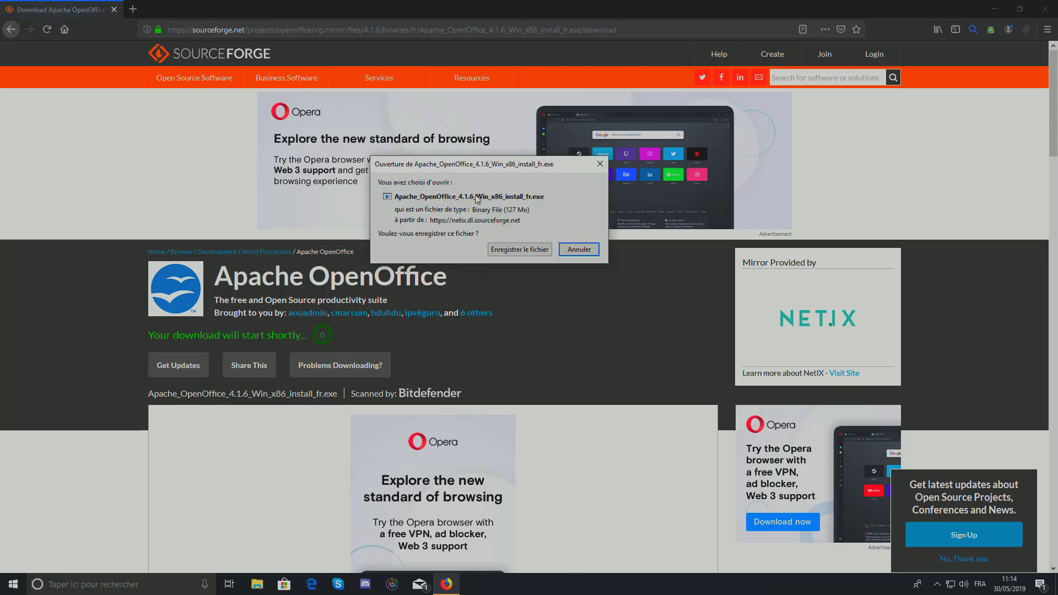
click(514, 253)
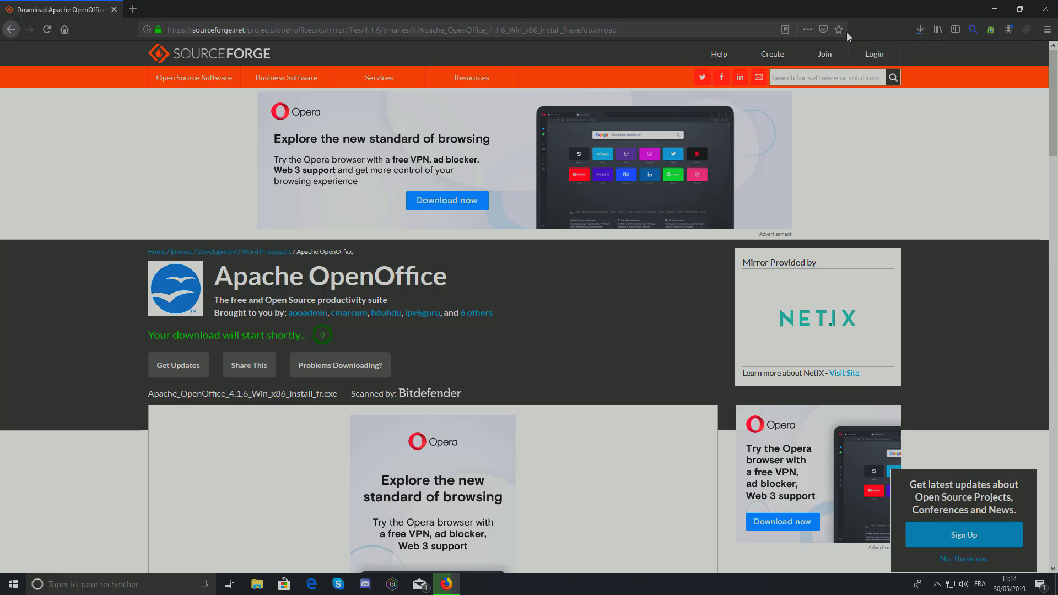
- Run the downloaded OpenOffice installer with permission to make changes, minimize the browser and advance to the installation folder choice
click(919, 29)
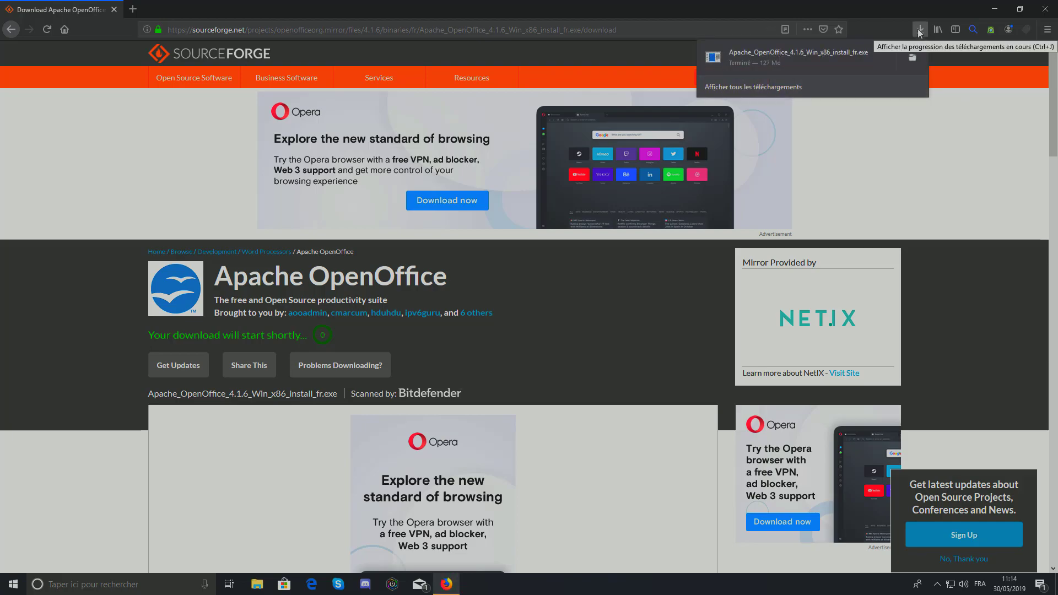
click(816, 58)
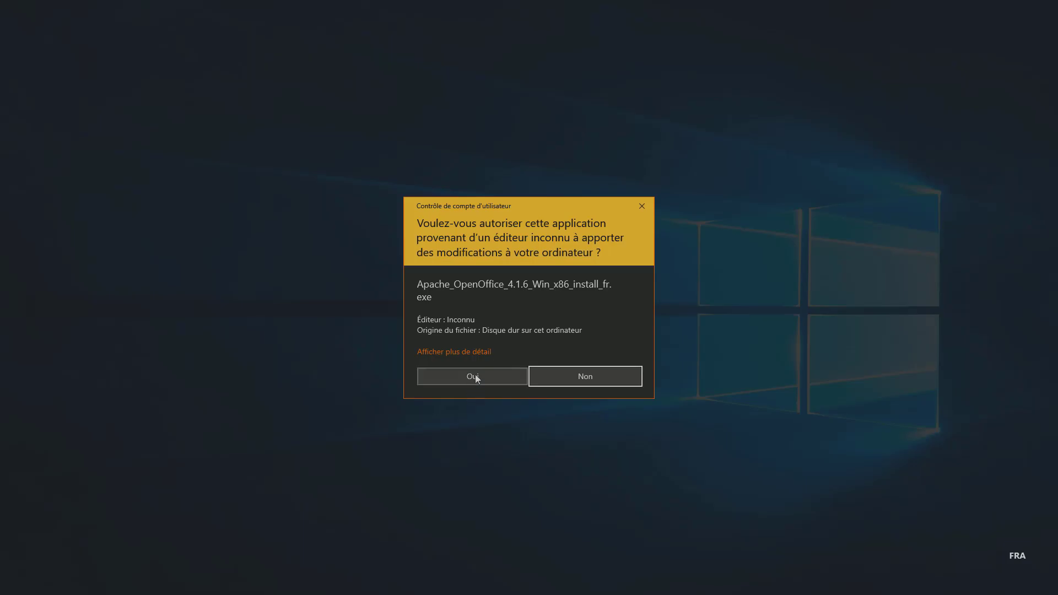
click(475, 376)
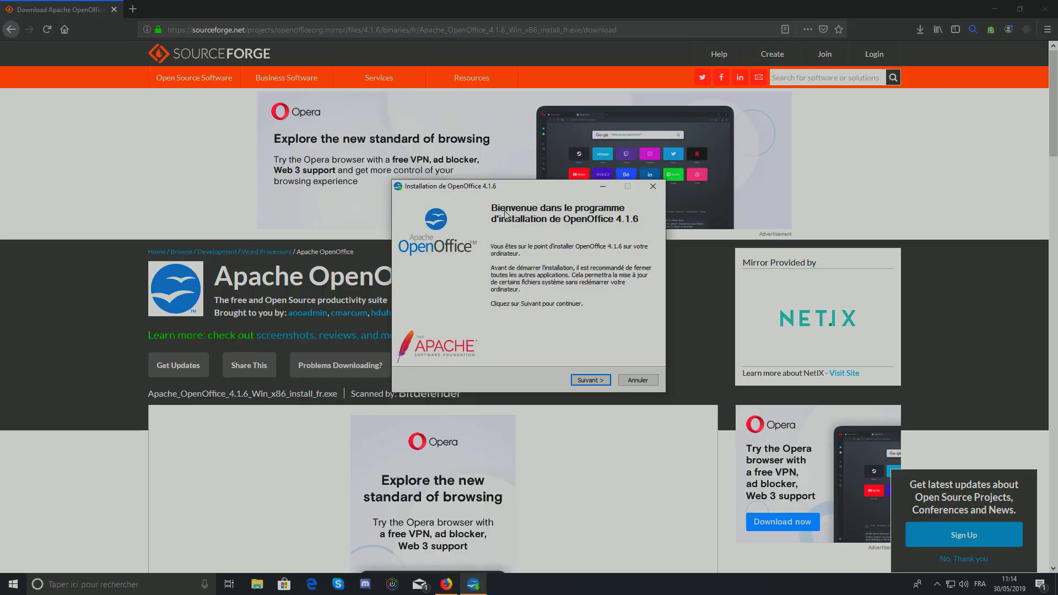
mouse_move(488, 194)
mouse_down()
mouse_move(456, 223)
mouse_move(497, 194)
mouse_up()
click(995, 10)
click(568, 393)
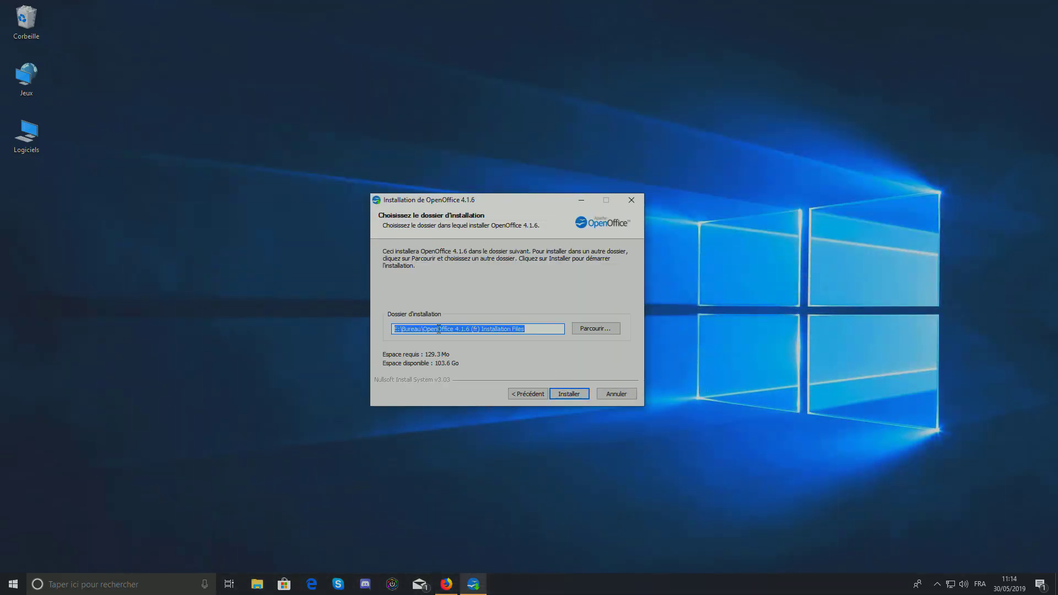
- Look at the folder browser without picking another location, and unpack the setup files to E:\Bureau\OpenOffice 4.1.6 (fr) Installation Files
click(594, 328)
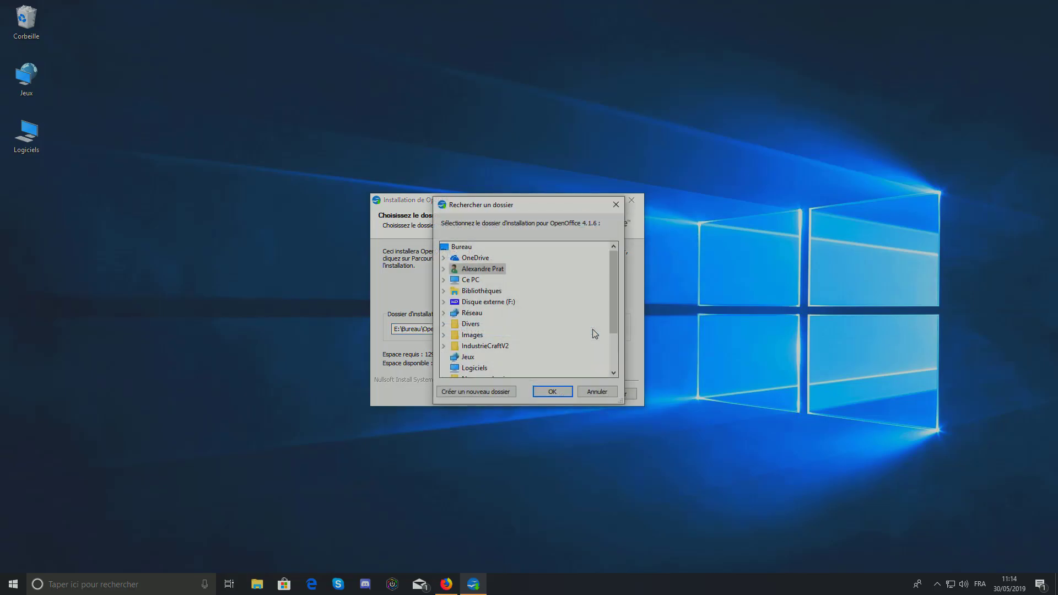
click(623, 211)
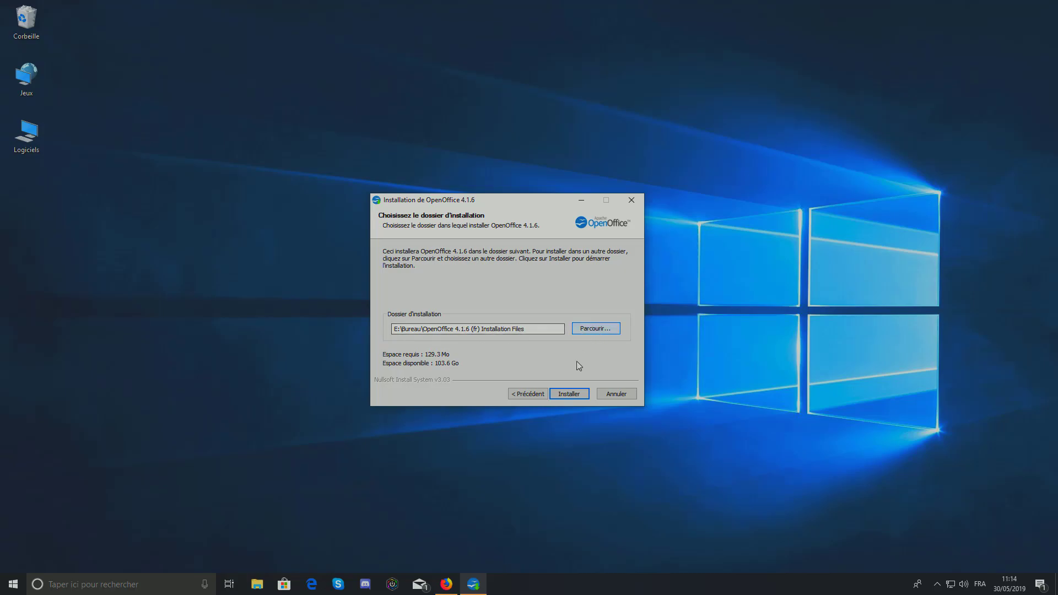
click(569, 394)
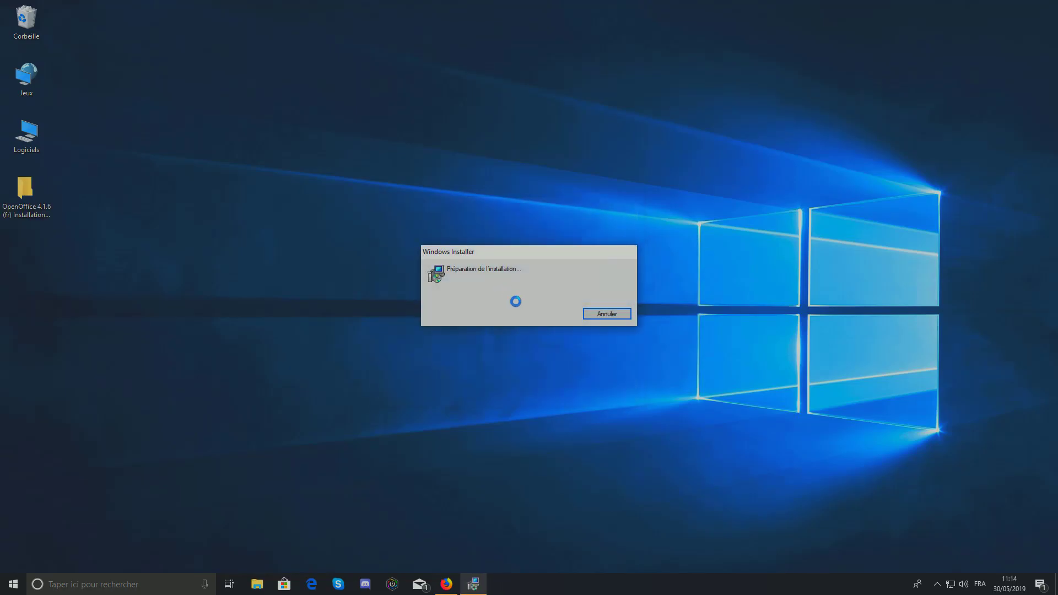
- Advance the OpenOffice setup wizard using Modifier, keeping the component selection and leaving the Microsoft file types unticked
click(585, 379)
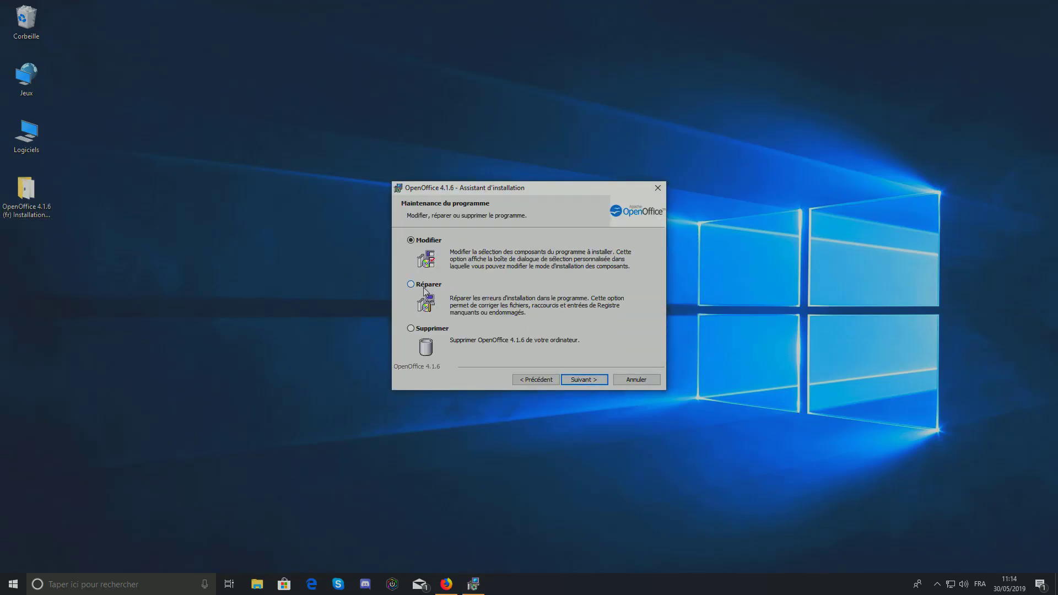
click(584, 383)
click(542, 383)
click(584, 379)
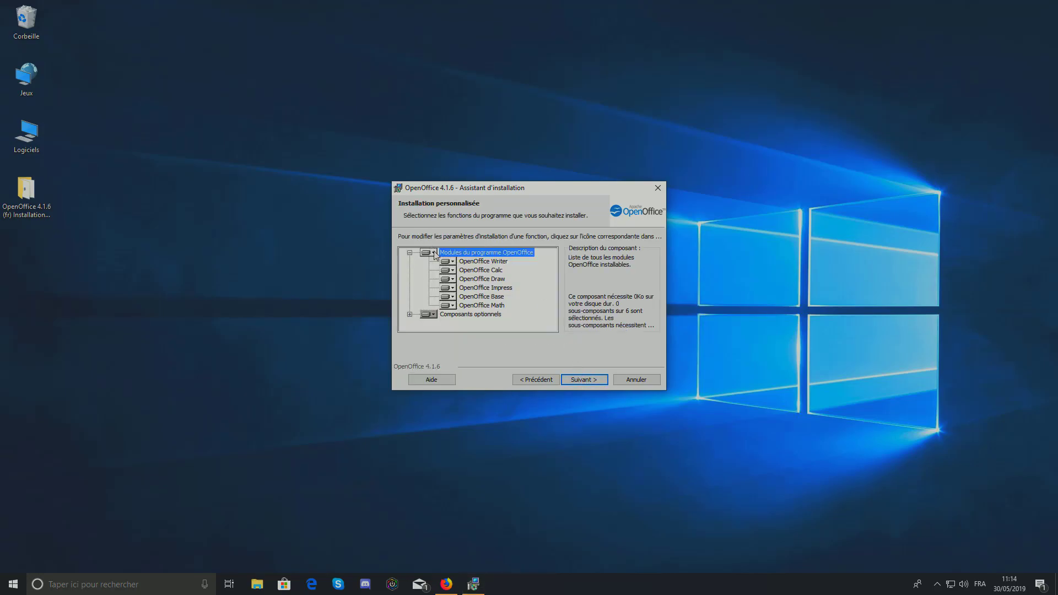
click(596, 381)
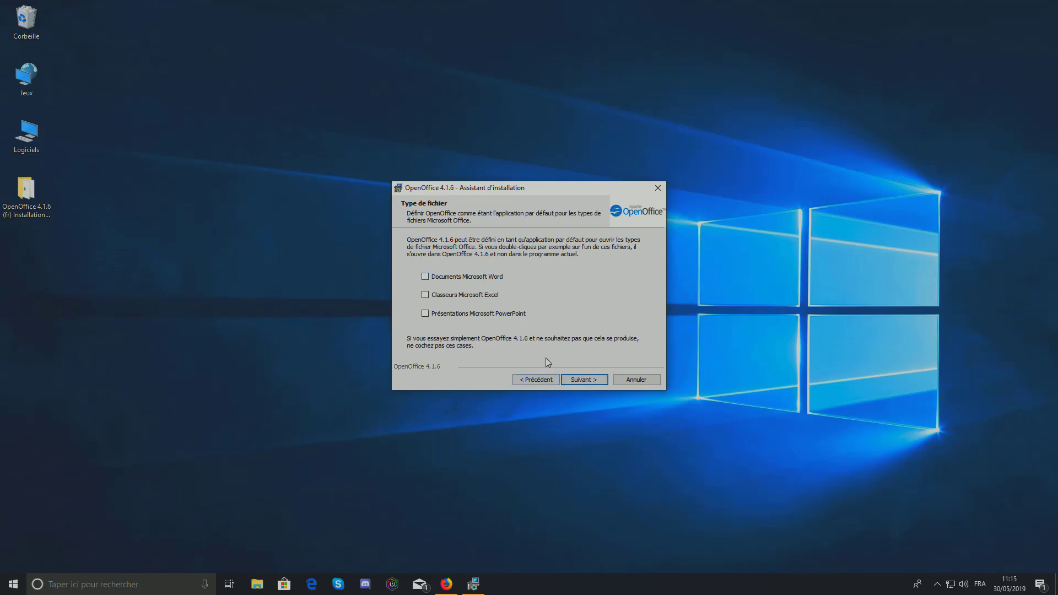
click(586, 380)
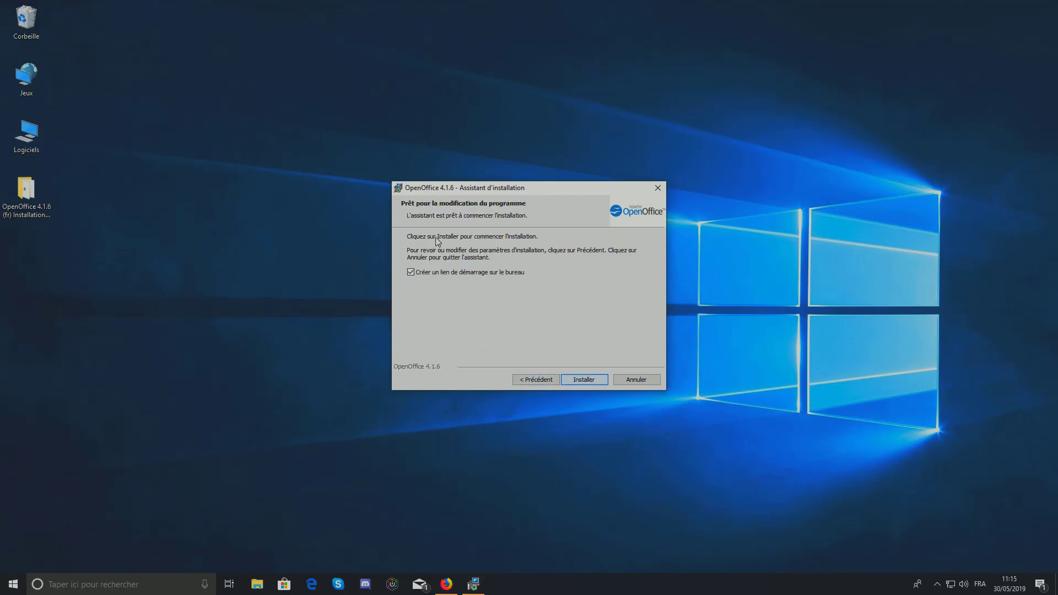
- Cancel the OpenOffice setup wizard and delete the OpenOffice 4.1.6 (fr) Installation Files folder from the desktop
click(637, 380)
click(508, 308)
click(575, 379)
drag(307, 220, 1, 202)
key(Delete)
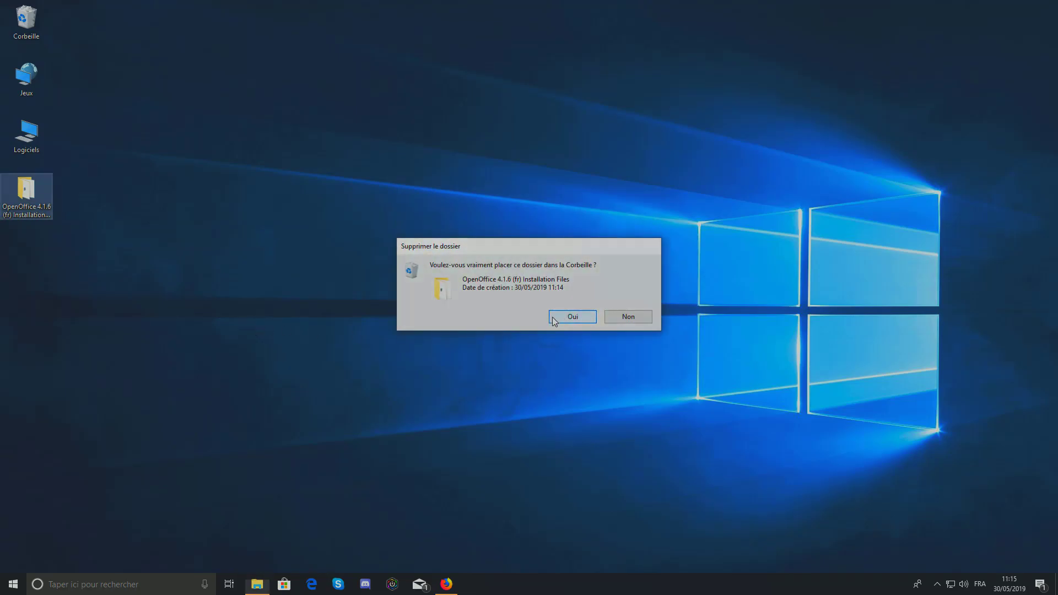
click(568, 315)
- Return to Firefox, load google.fr and search for "libre office"
click(447, 583)
click(231, 30)
text(google.fr)
key(Return)
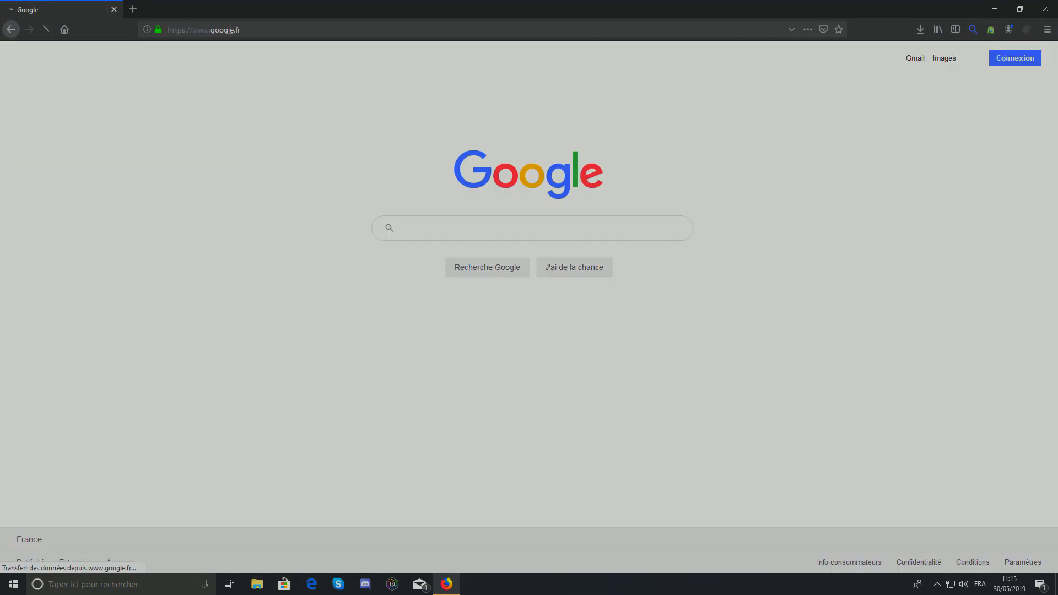
text(lib)
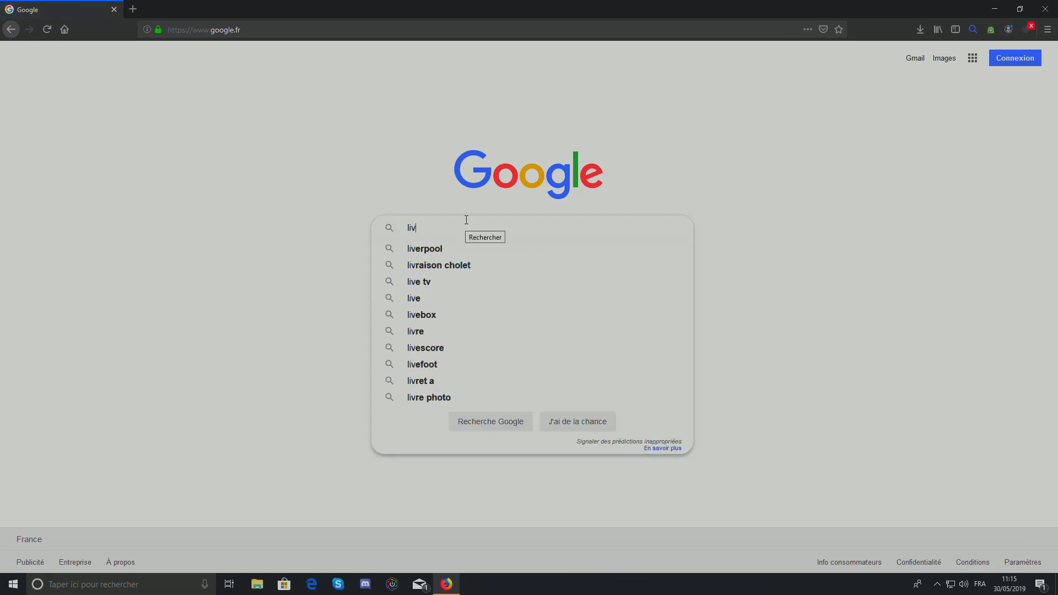
text(re office)
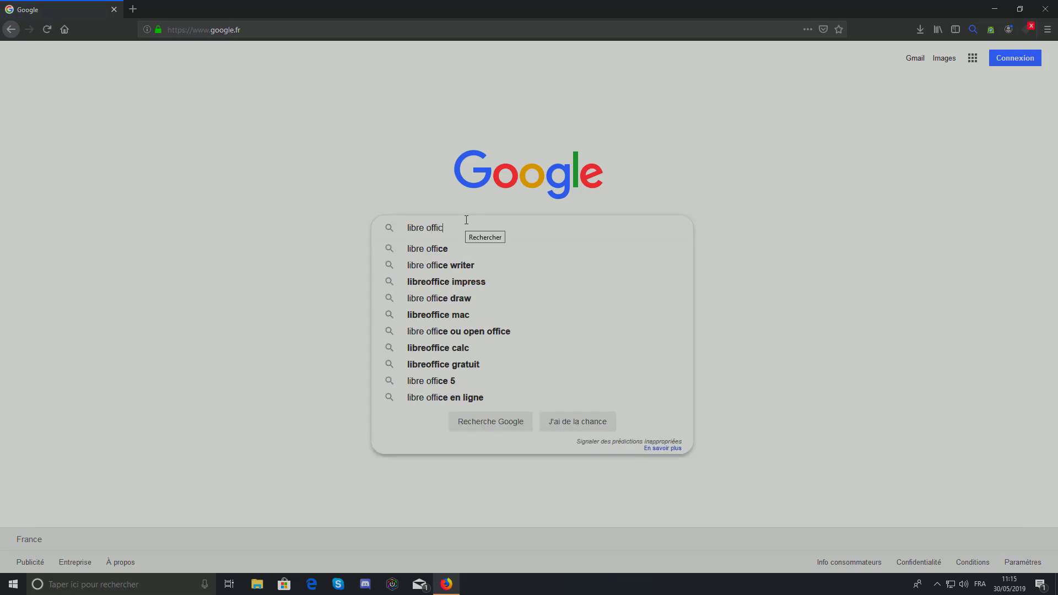
key(Return)
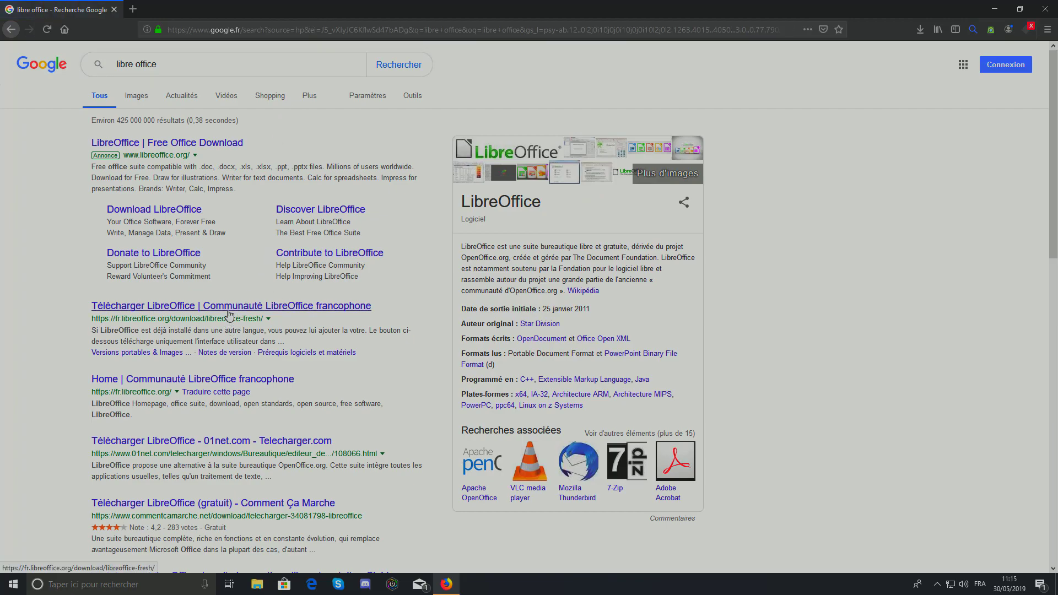
- Open the home page of the French LibreOffice community site and go to its Télécharger LibreOffice page
click(191, 384)
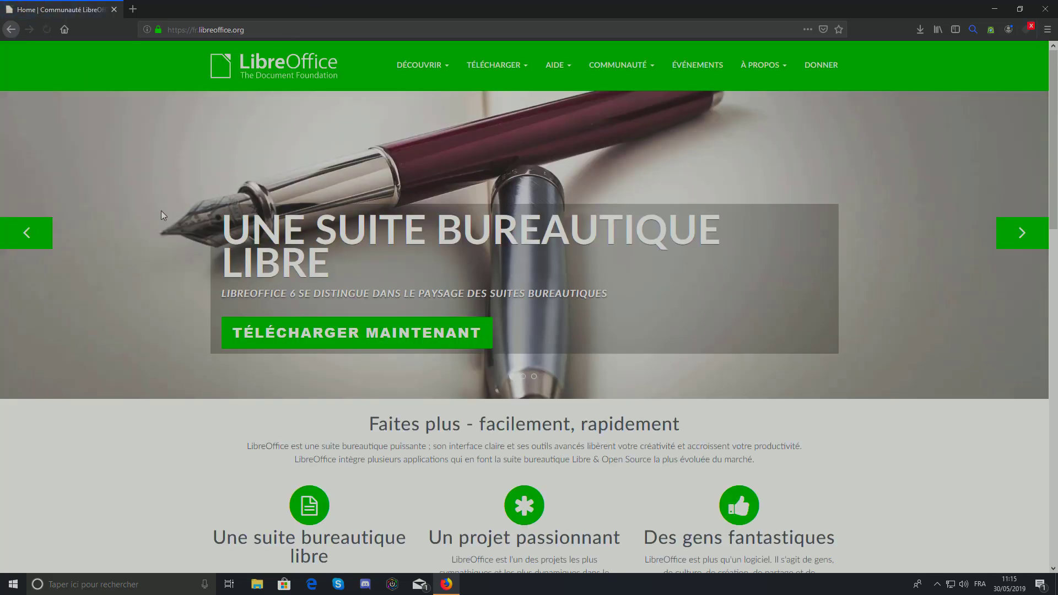
scroll(166, 254, down, 3)
scroll(368, 197, up, 3)
mouse_move(503, 72)
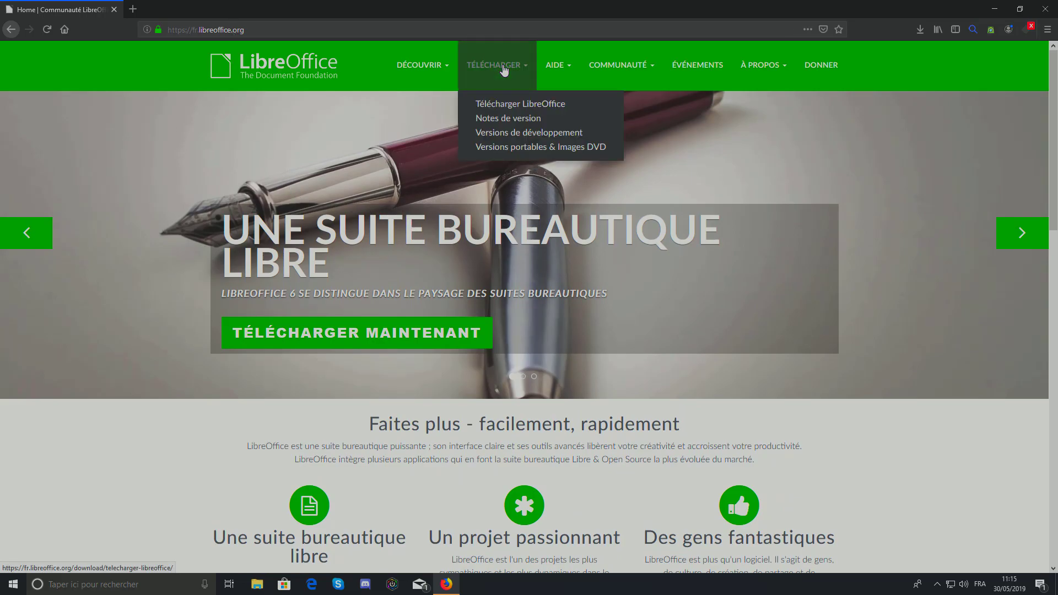
click(522, 105)
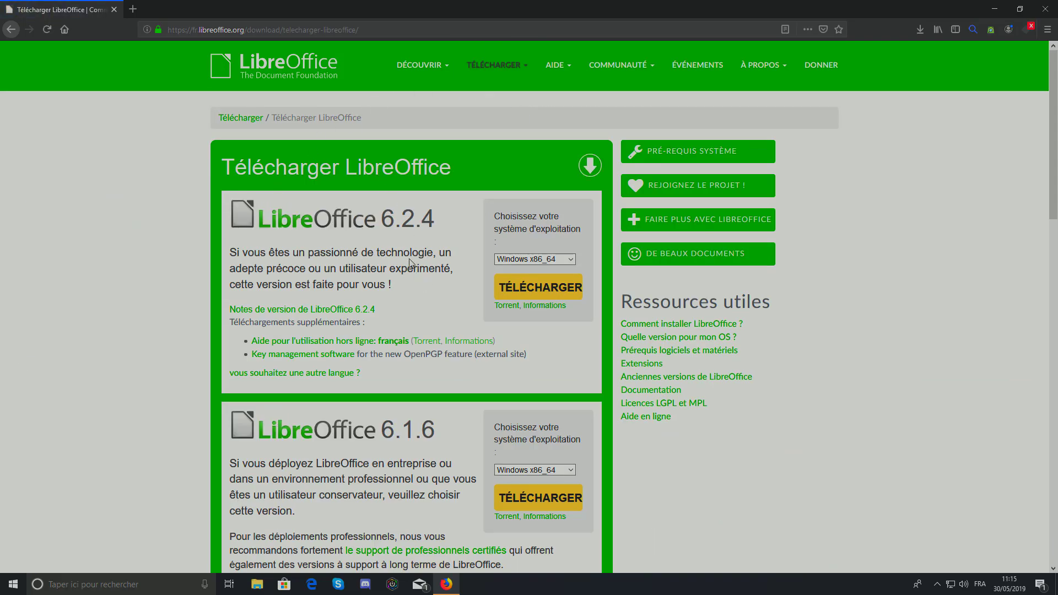
- Check the operating system choices for LibreOffice 6.2.4, keep Windows x86_64, and download and save the installer
click(551, 260)
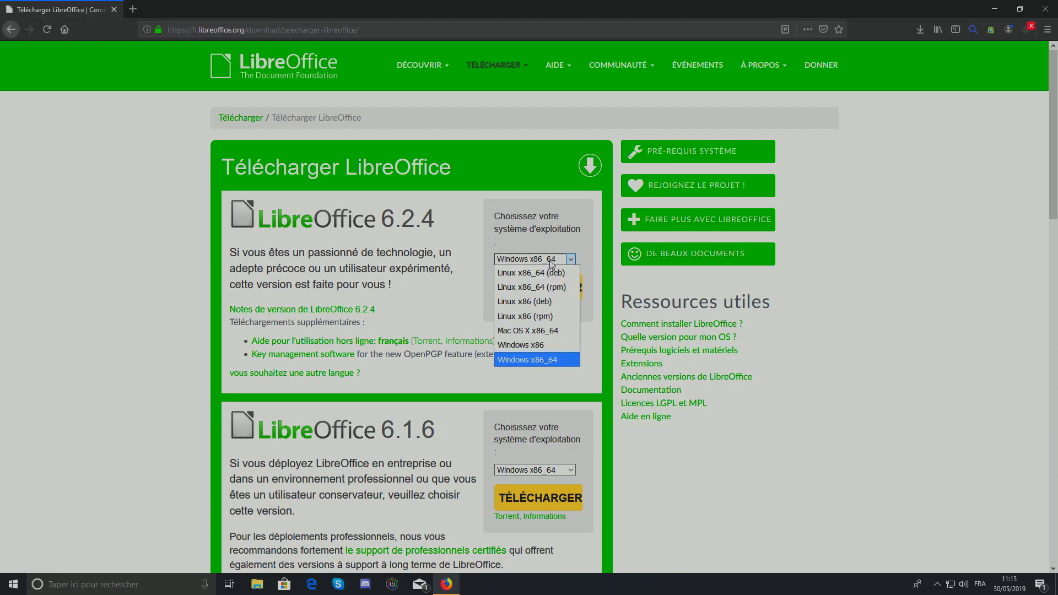
click(543, 259)
click(543, 259)
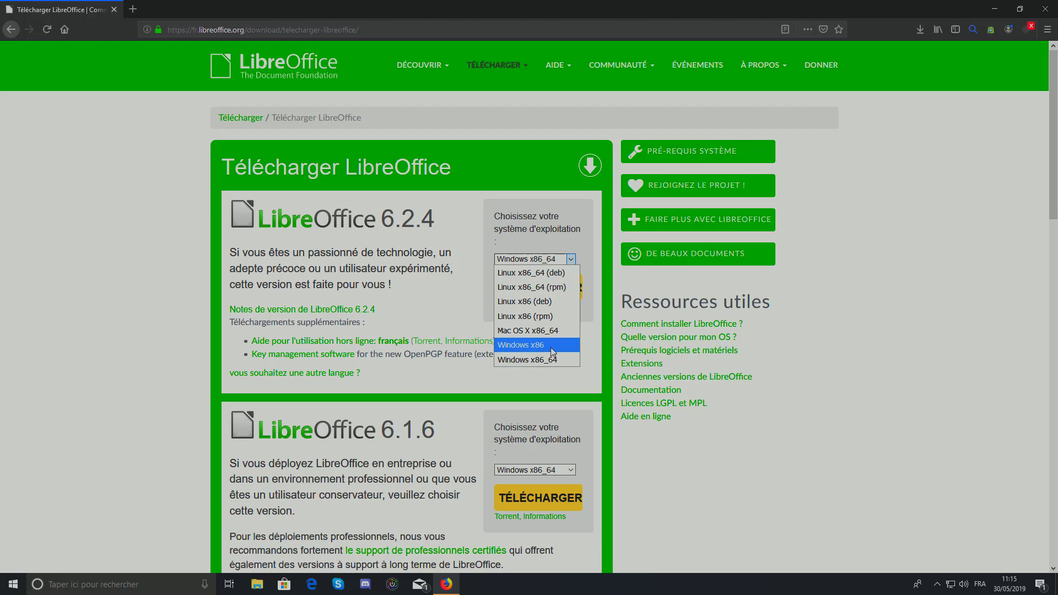
key(Escape)
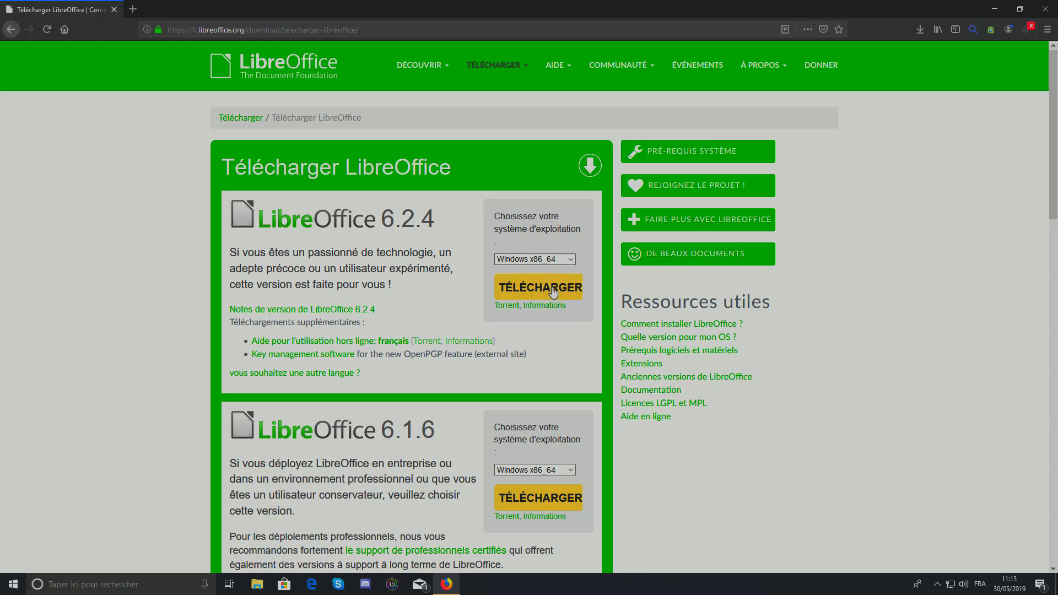
click(567, 288)
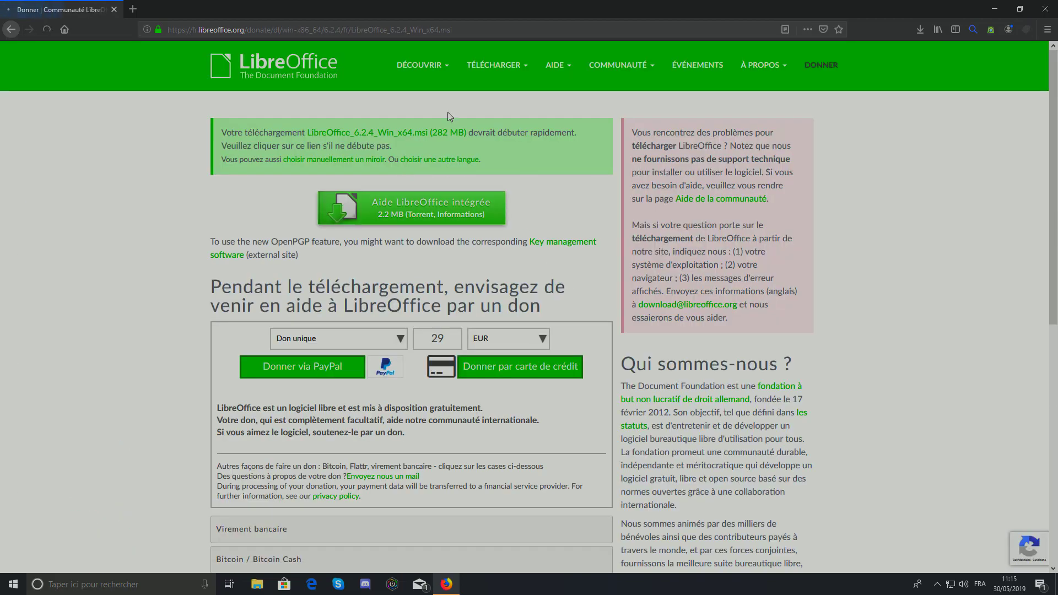
click(518, 248)
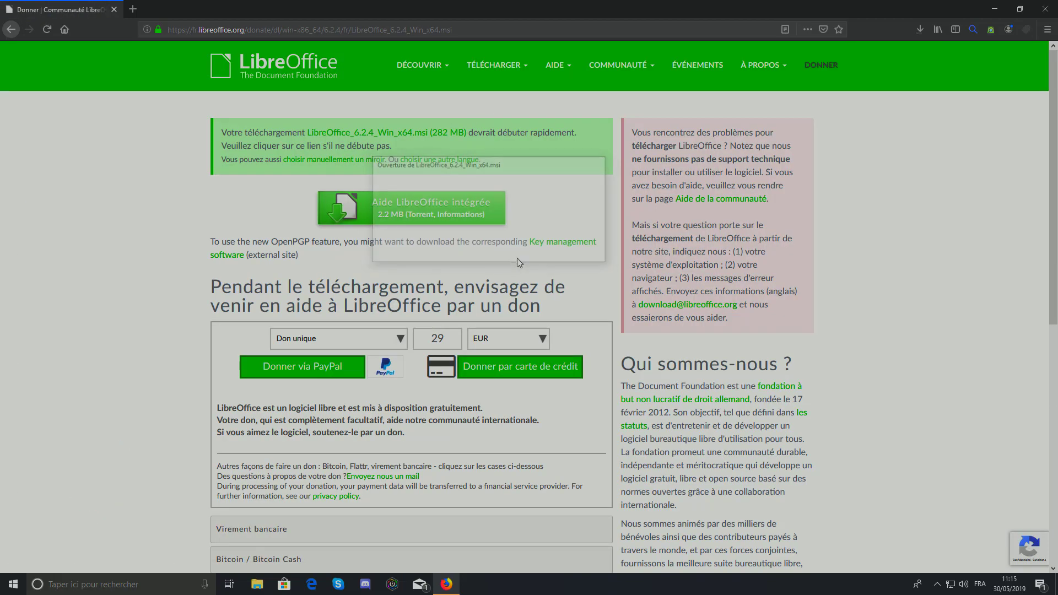
- Launch the downloaded LibreOffice_6.2.4_Win_x64.msi and confirm opening the executable file
click(917, 29)
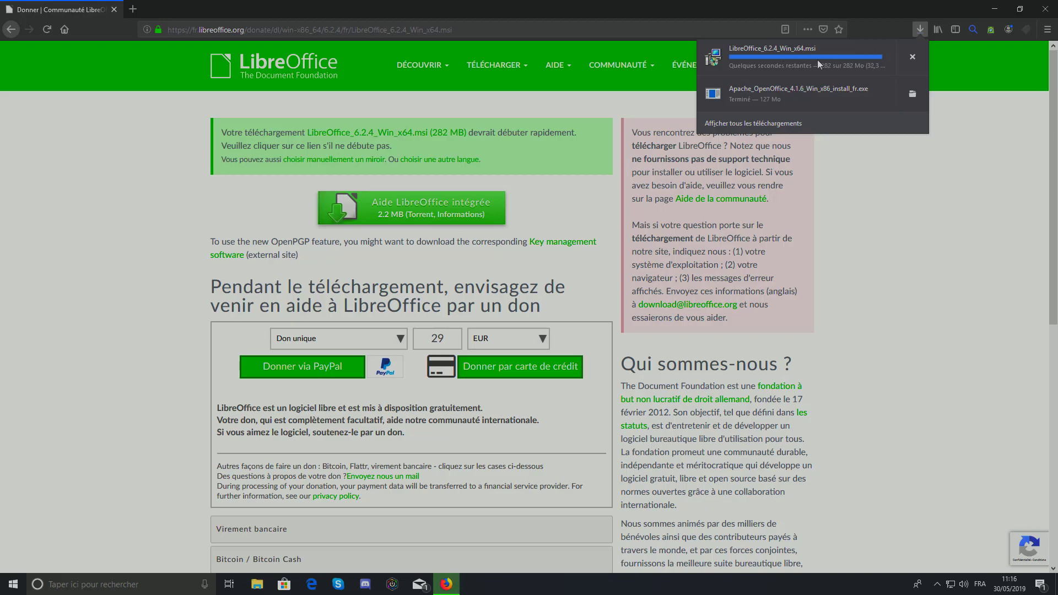
click(788, 67)
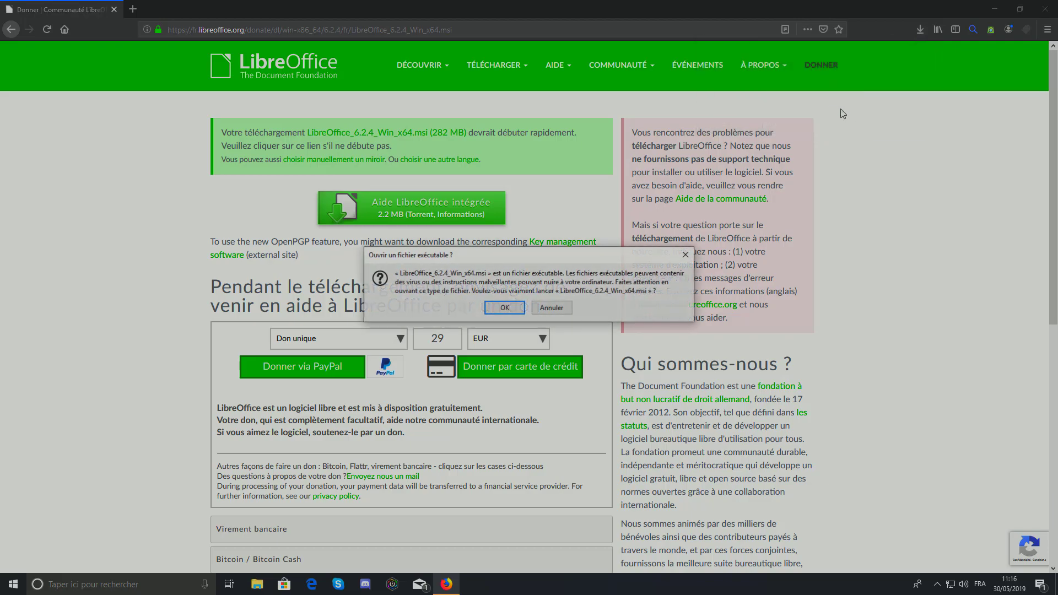
click(505, 308)
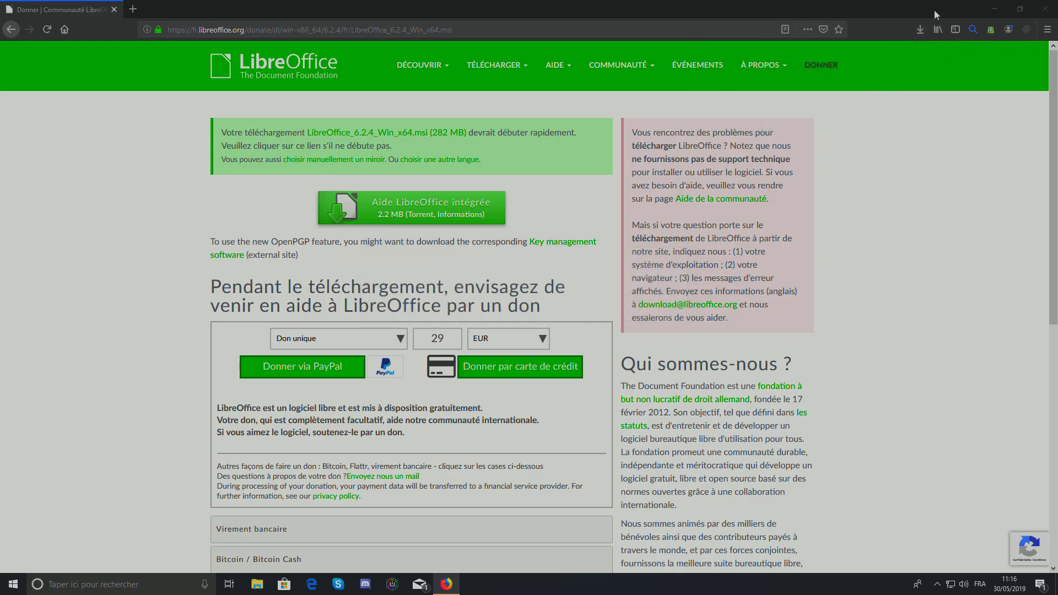
- Minimize Firefox and advance the LibreOffice 6.2.4.2 setup assistant to the ready-to-install page with Installation standard
click(992, 10)
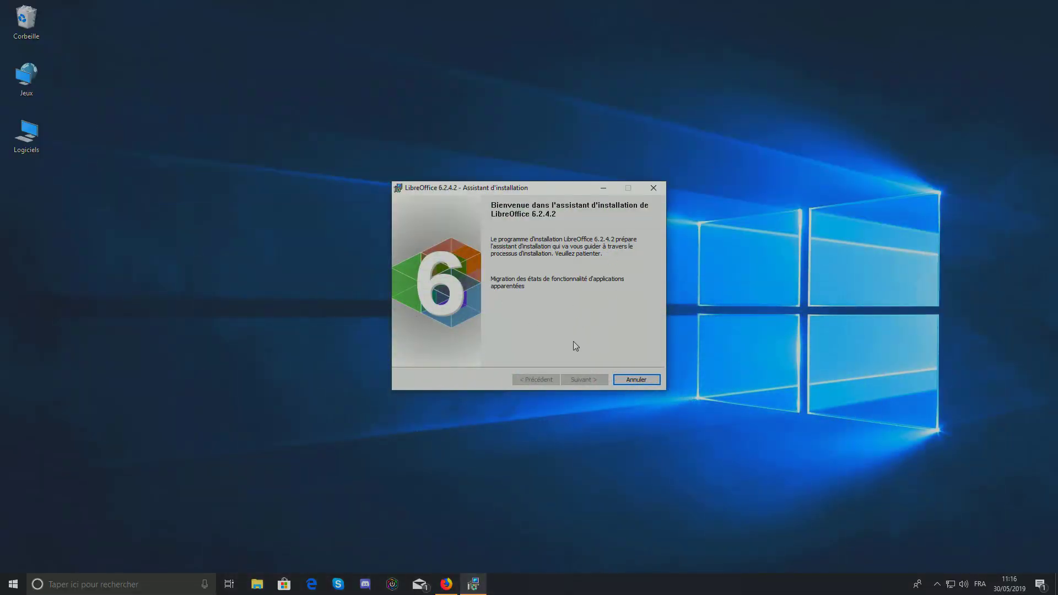
click(593, 380)
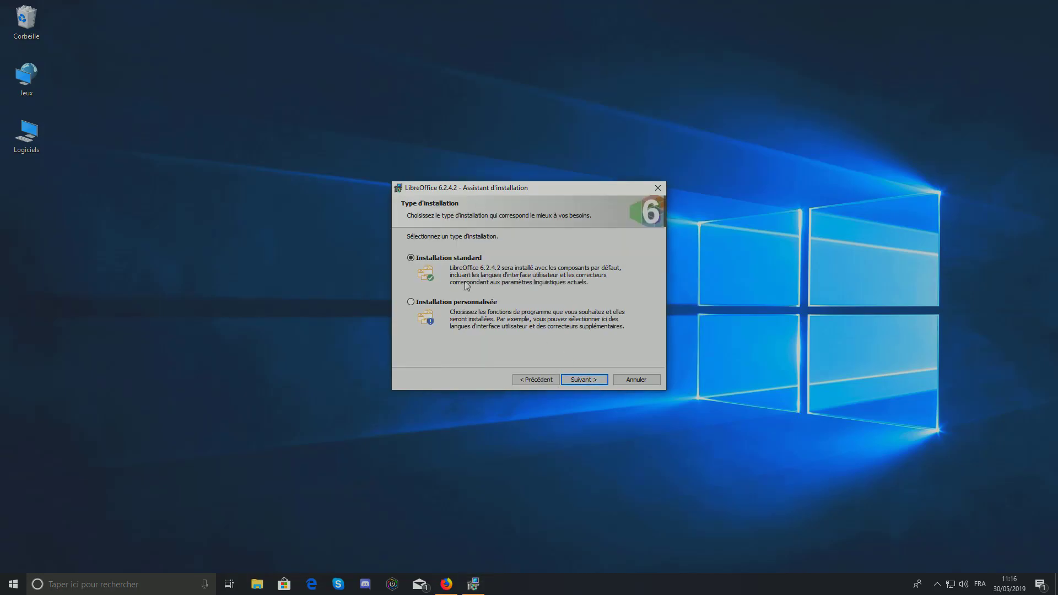
click(584, 379)
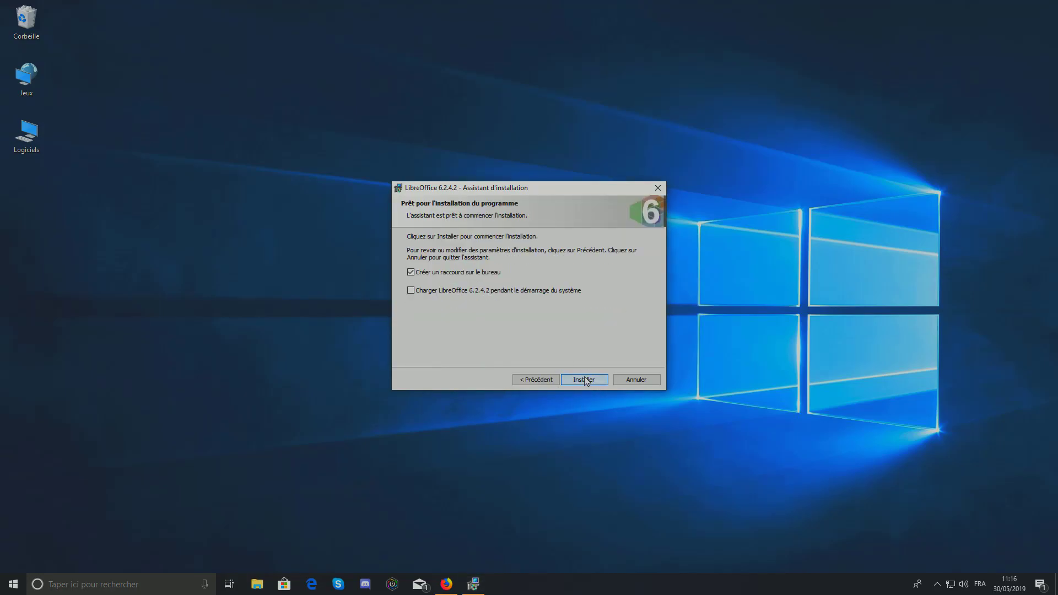
- Go back through the setup assistant and examine the Installation standard and Installation personnalisée choices, ending on the welcome page
click(549, 383)
click(469, 303)
click(457, 256)
click(574, 379)
click(551, 380)
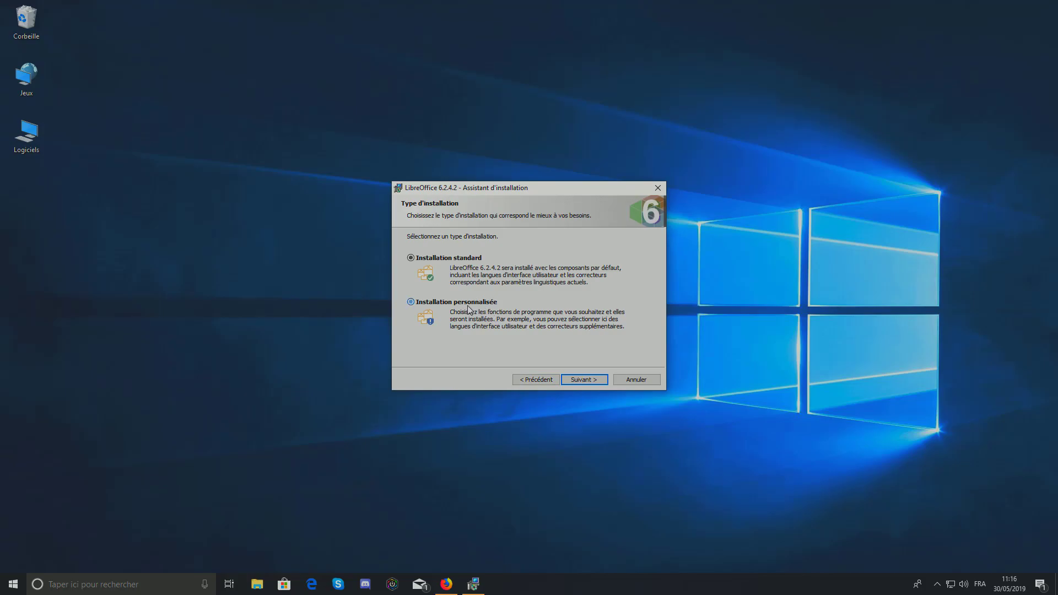
click(578, 383)
click(540, 379)
click(531, 380)
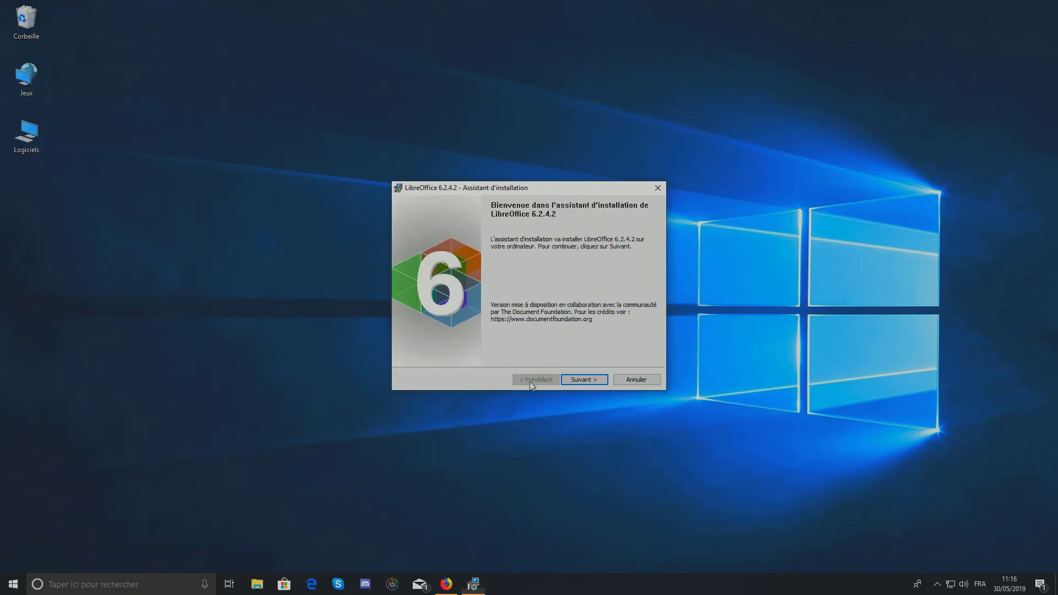
- Cancel the LibreOffice 6.2.4.2 installation, confirm the cancellation and finish the assistant
click(644, 382)
click(521, 306)
click(585, 380)
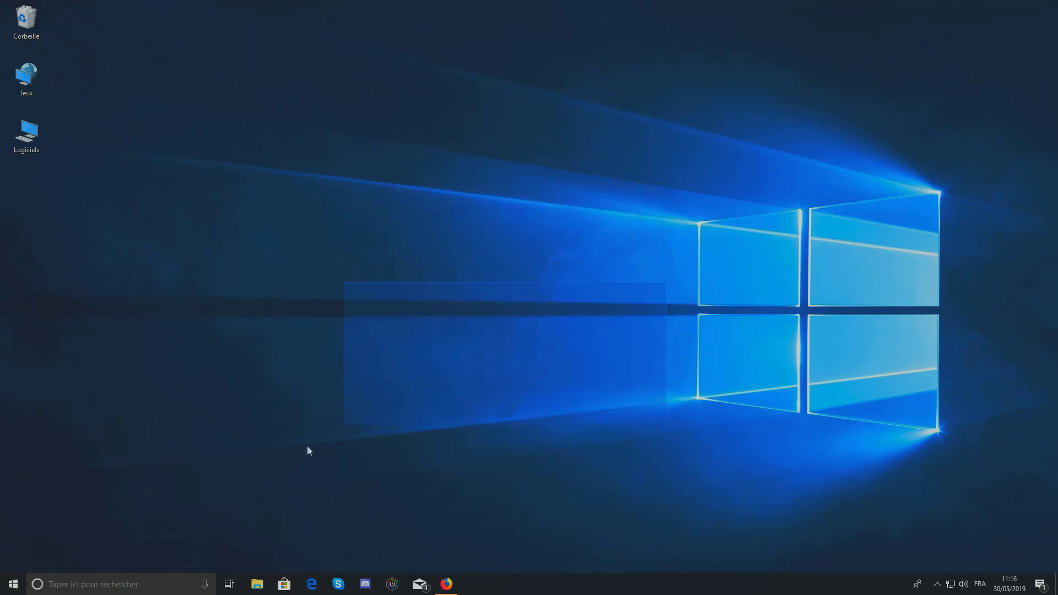
- Open the Logiciels folder from the desktop and delete the LibreOffice 6.0 shortcut
double_click(28, 141)
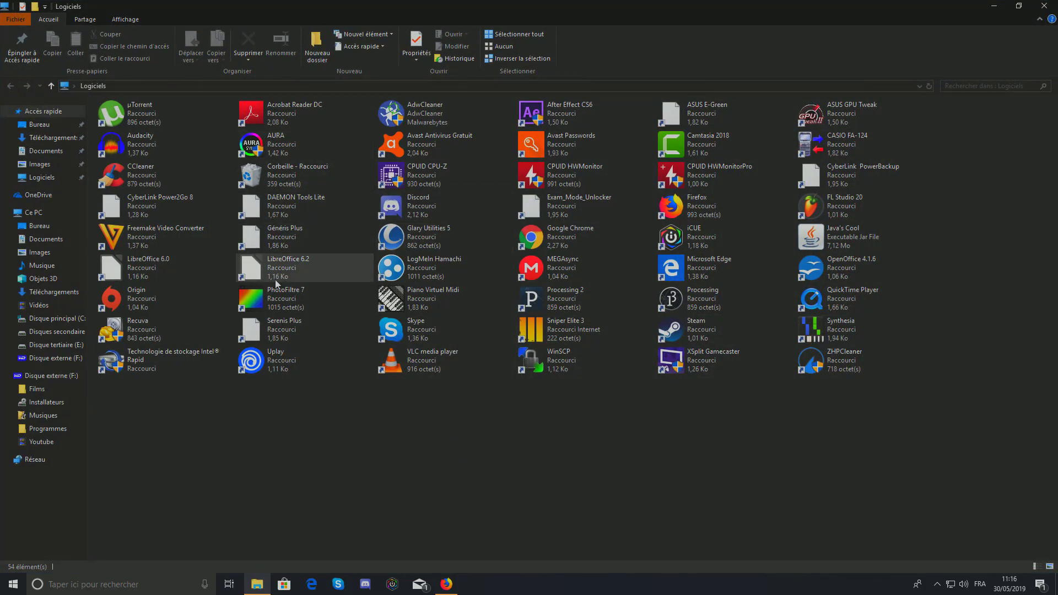
click(170, 276)
key(Delete)
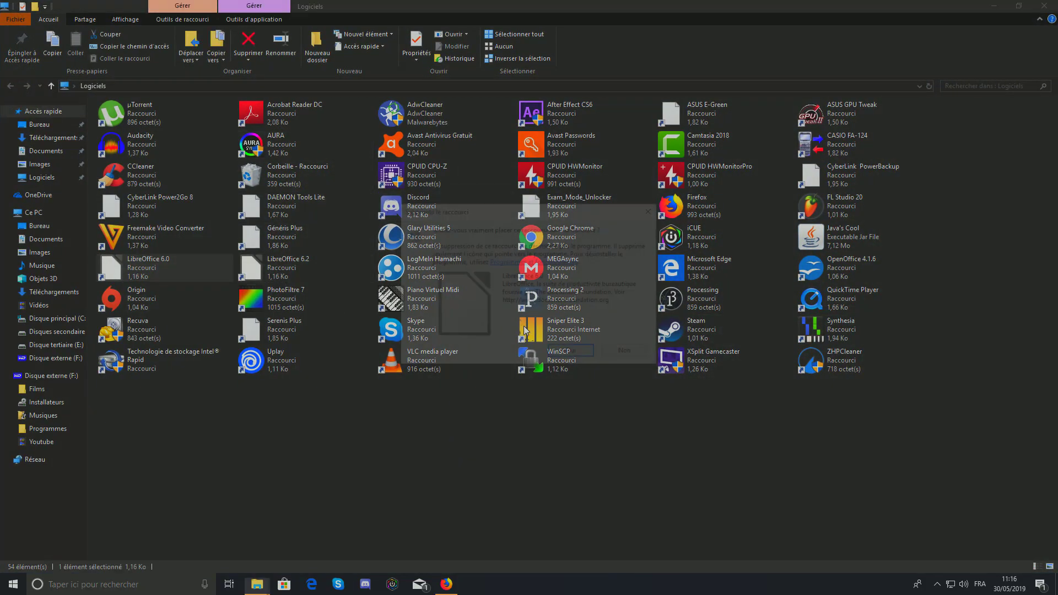
click(573, 358)
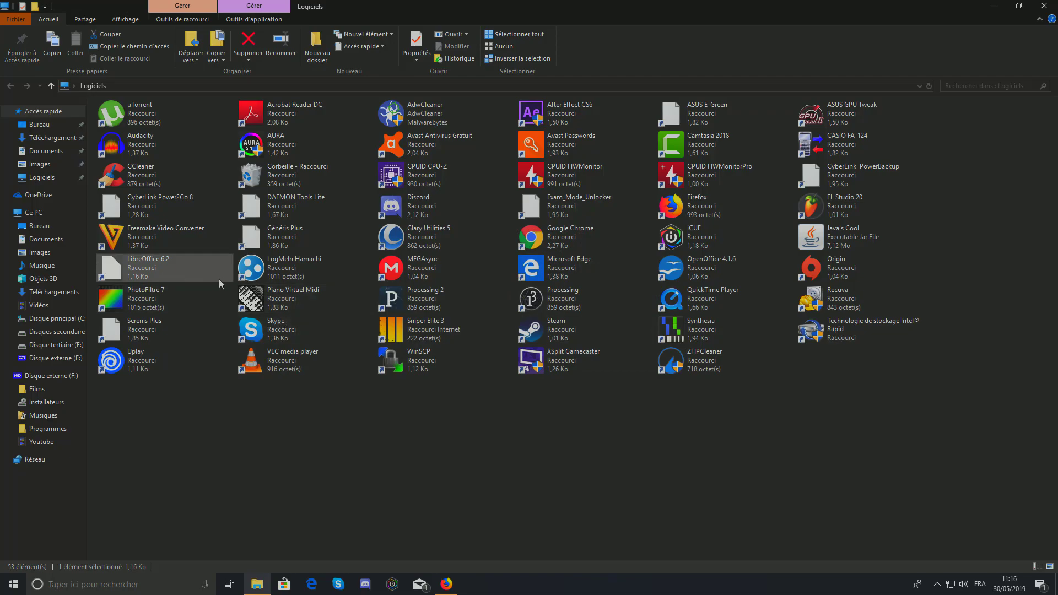
- Launch LibreOffice 6.2, write "SALUT LES GENS COMMENT CA VA" in a new Writer document and close it without saving
double_click(192, 260)
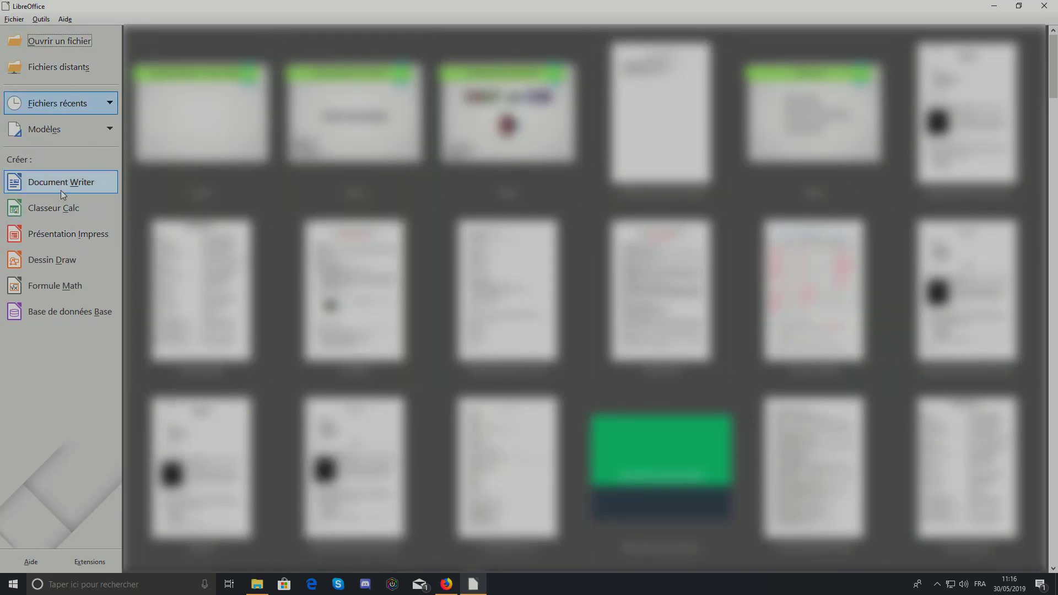
click(104, 185)
text(SALUT LES GENS )
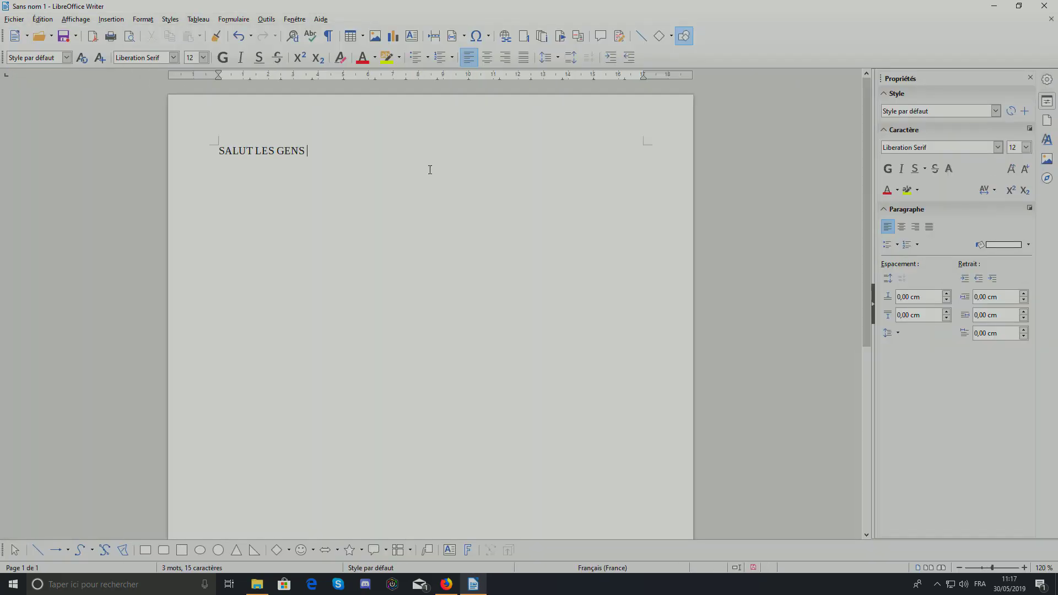
text(COMMENT CA VA)
key(alt+F4)
click(551, 314)
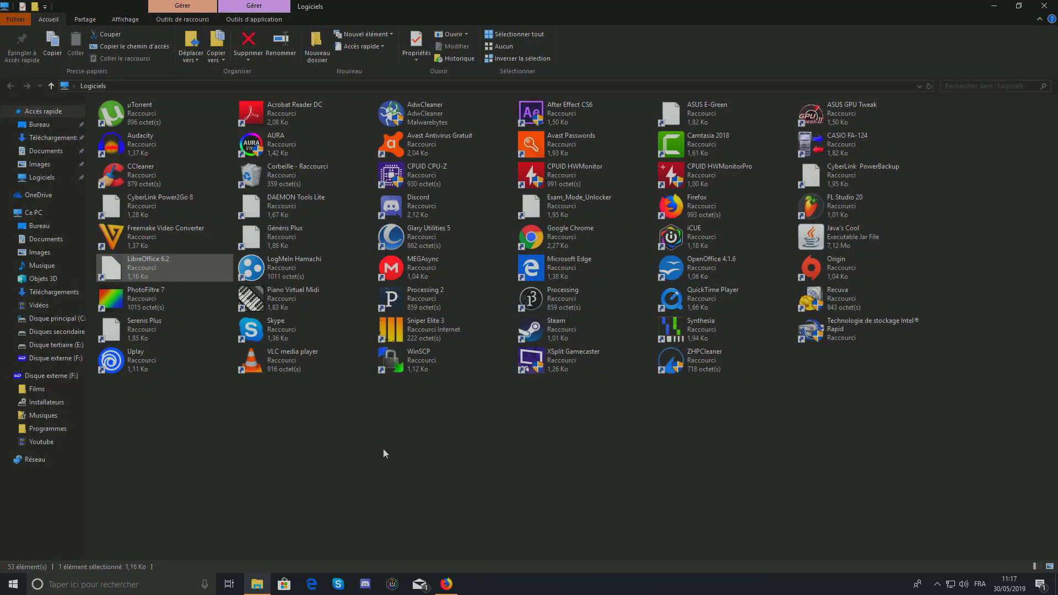
- Launch OpenOffice 4.1.6, write "WESH LES GENS" and "CA VA ?" in a new text document and close it without saving
double_click(675, 268)
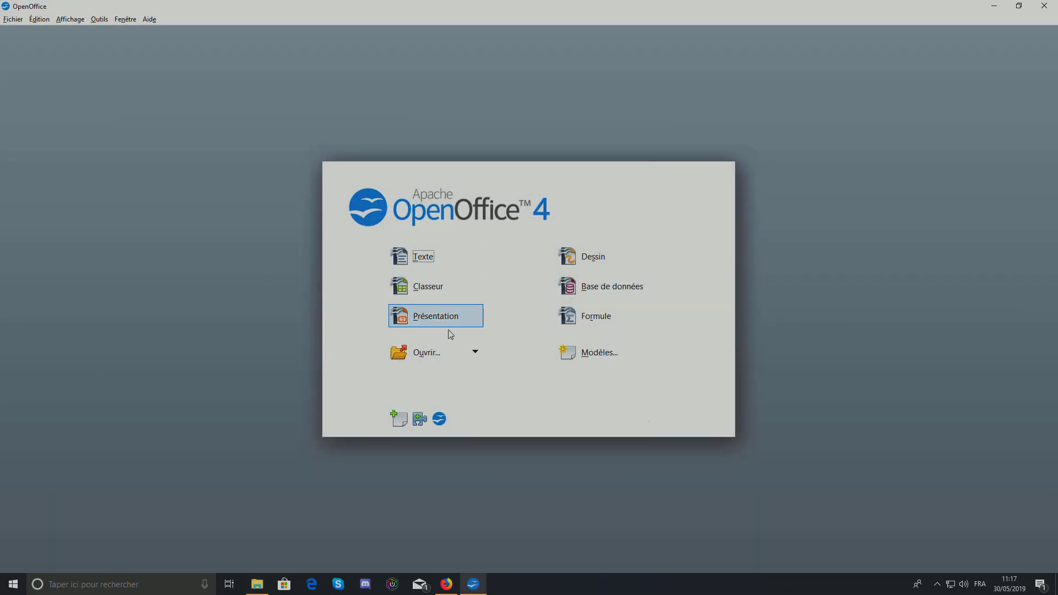
click(447, 265)
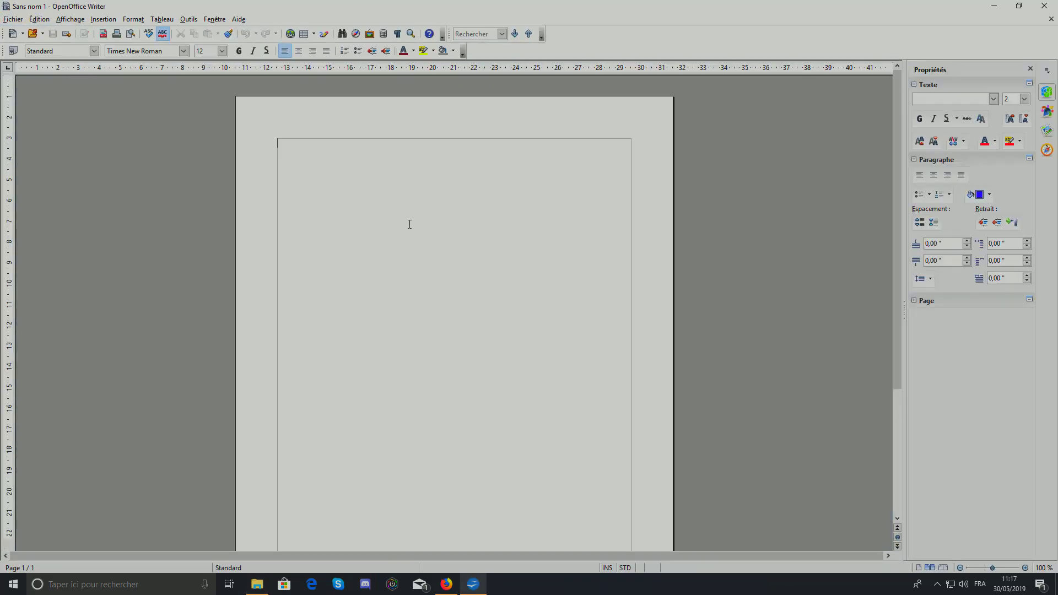
text(WESH LES GENS)
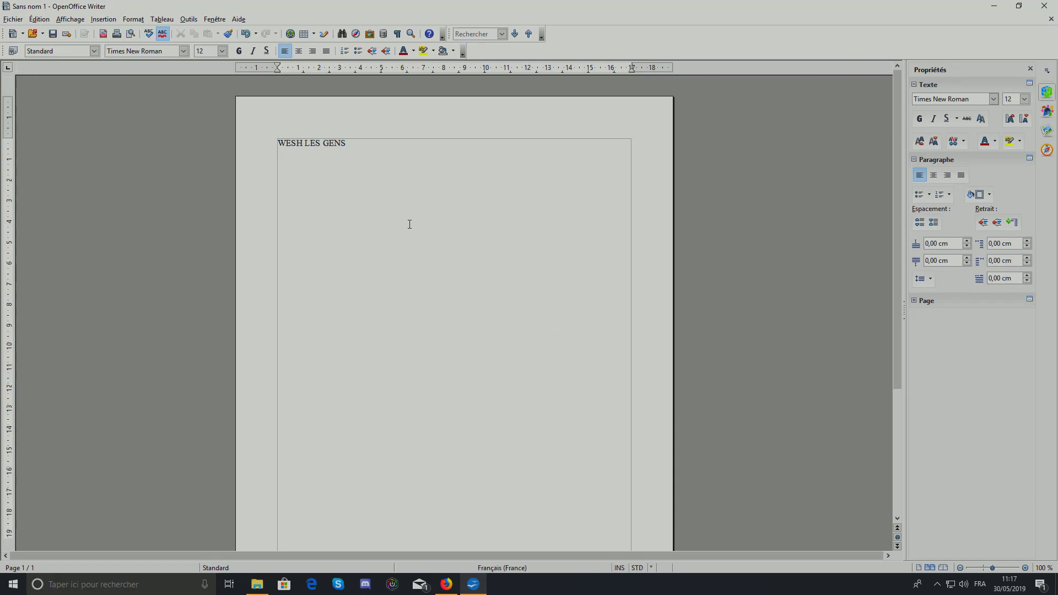
click(1044, 6)
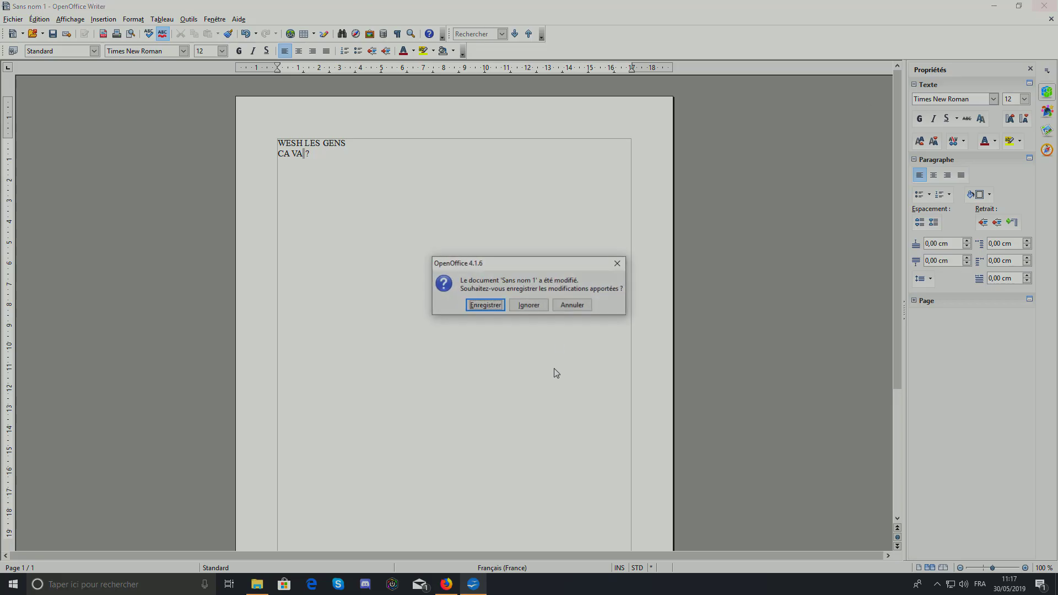
click(529, 304)
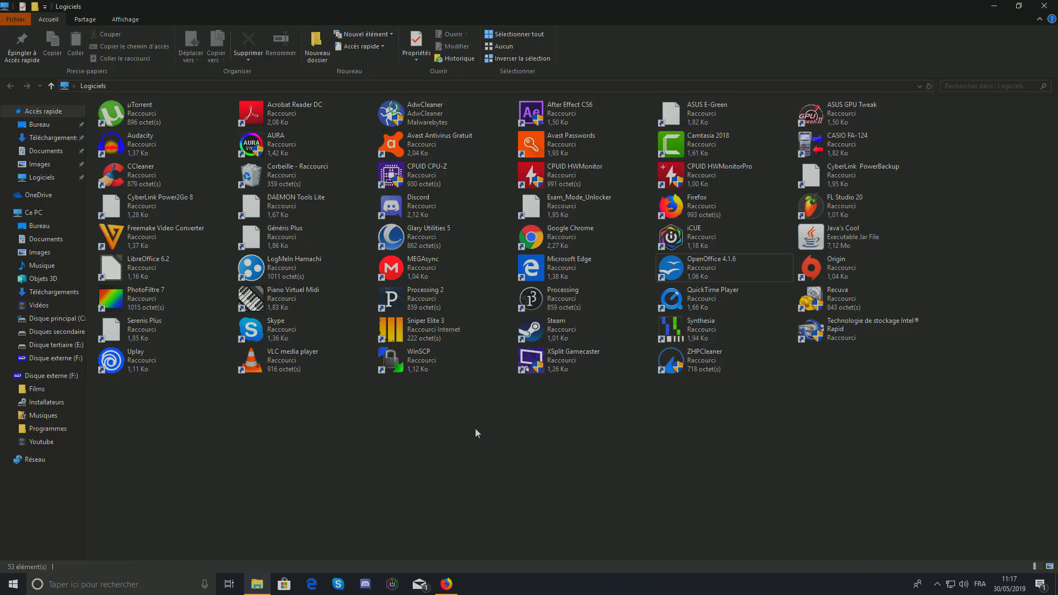
- Create a blank Writer document in LibreOffice 6.2 and shrink its window to half the screen beside the Logiciels folder
click(154, 276)
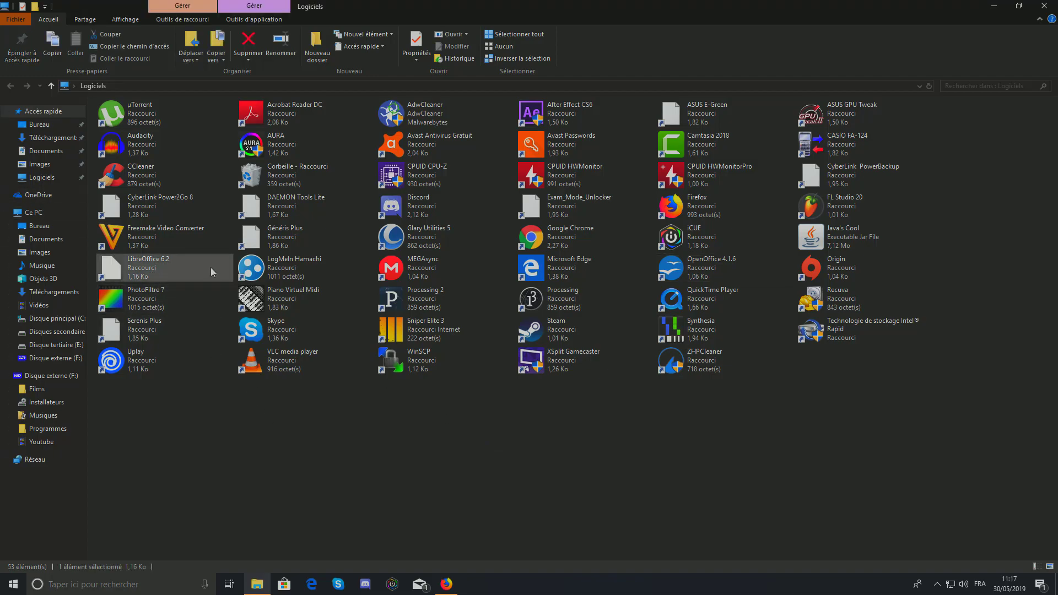
double_click(210, 267)
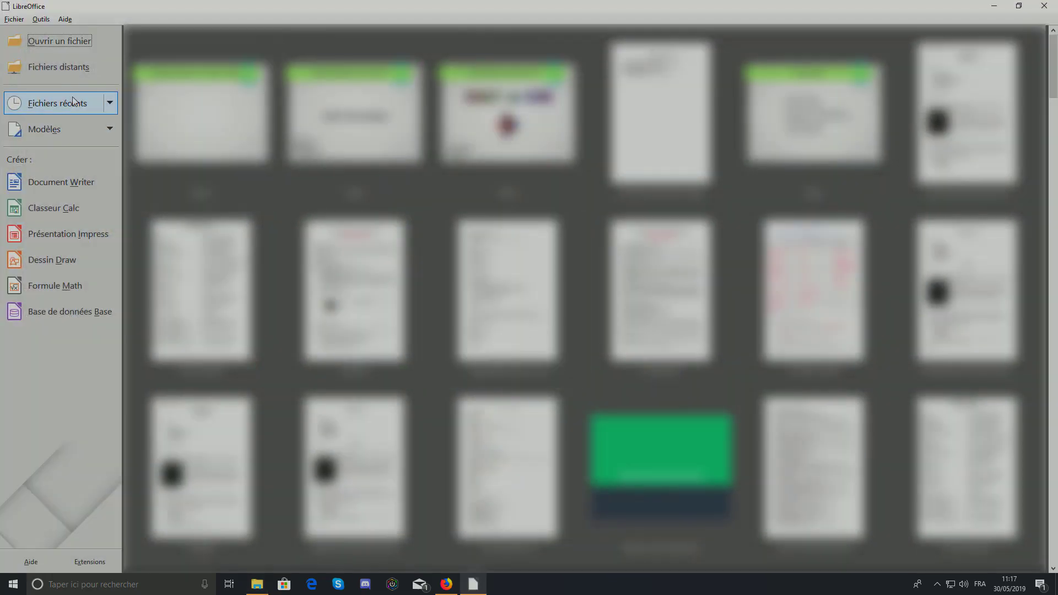
click(61, 182)
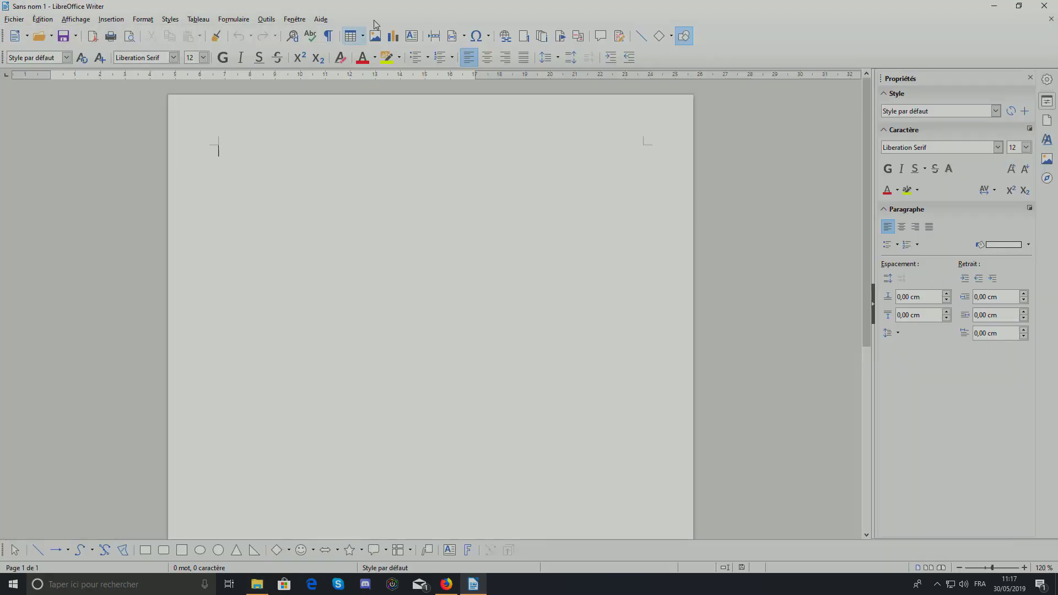
drag(934, 11, 0, 286)
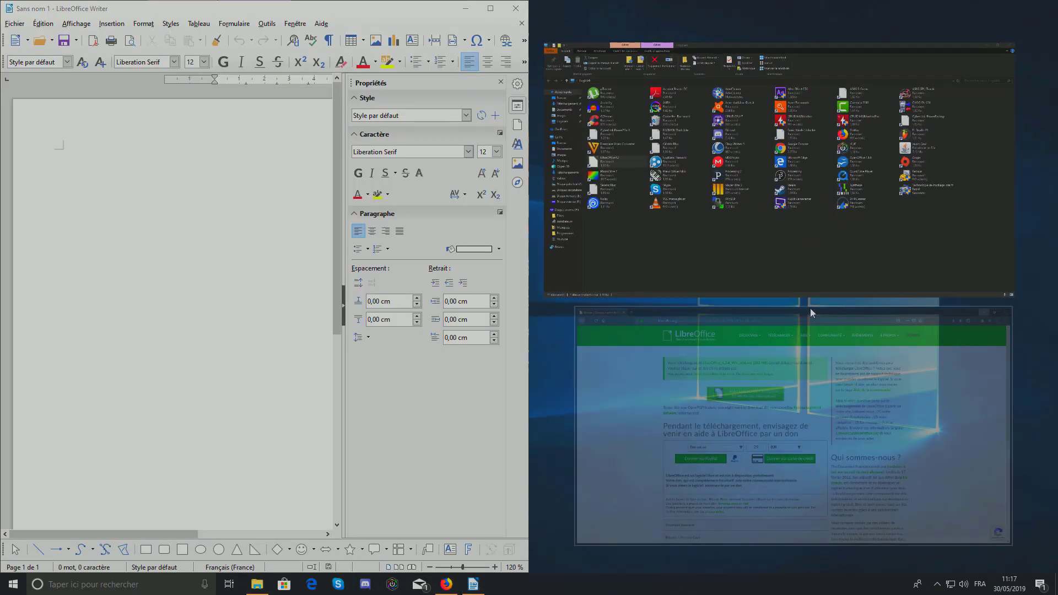
click(665, 188)
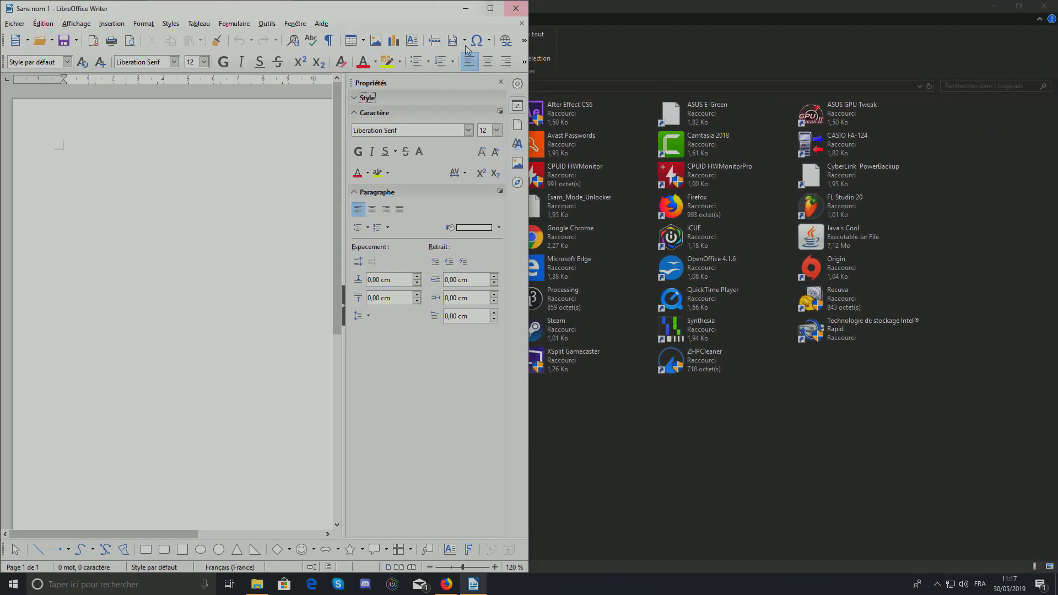
drag(392, 3, 408, 24)
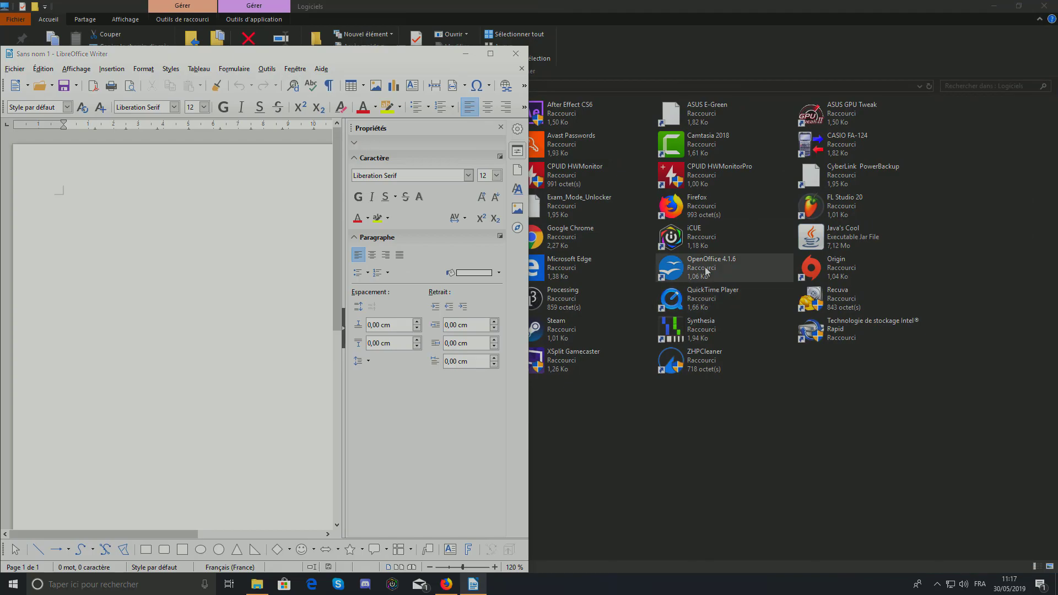
- Create a blank text document in OpenOffice 4.1.6 and snap it to the left half of the screen, with LibreOffice Writer filling the right half
double_click(711, 265)
click(423, 256)
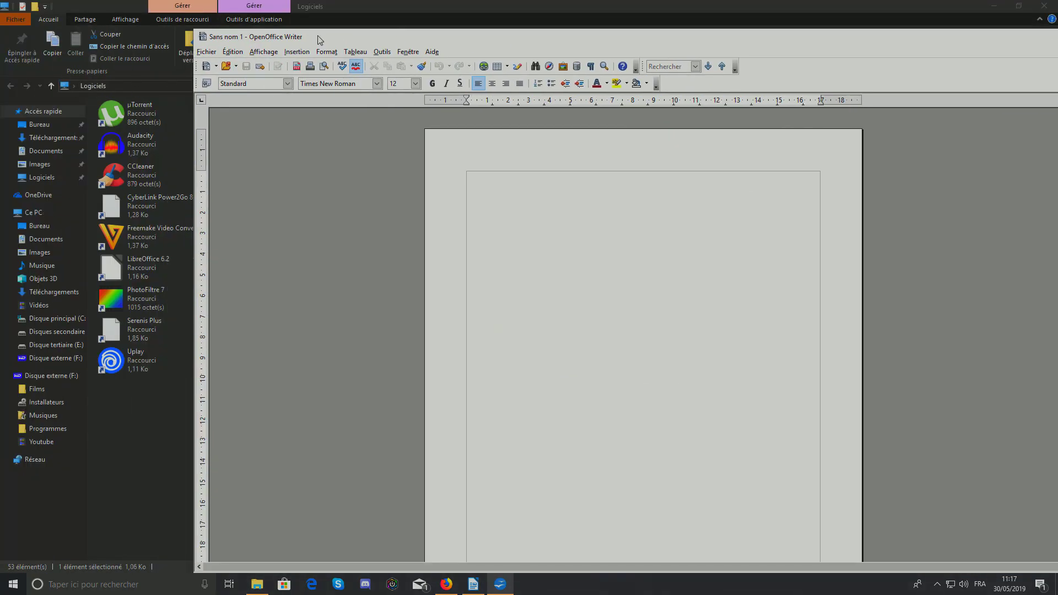
drag(317, 39, 1, 209)
click(634, 385)
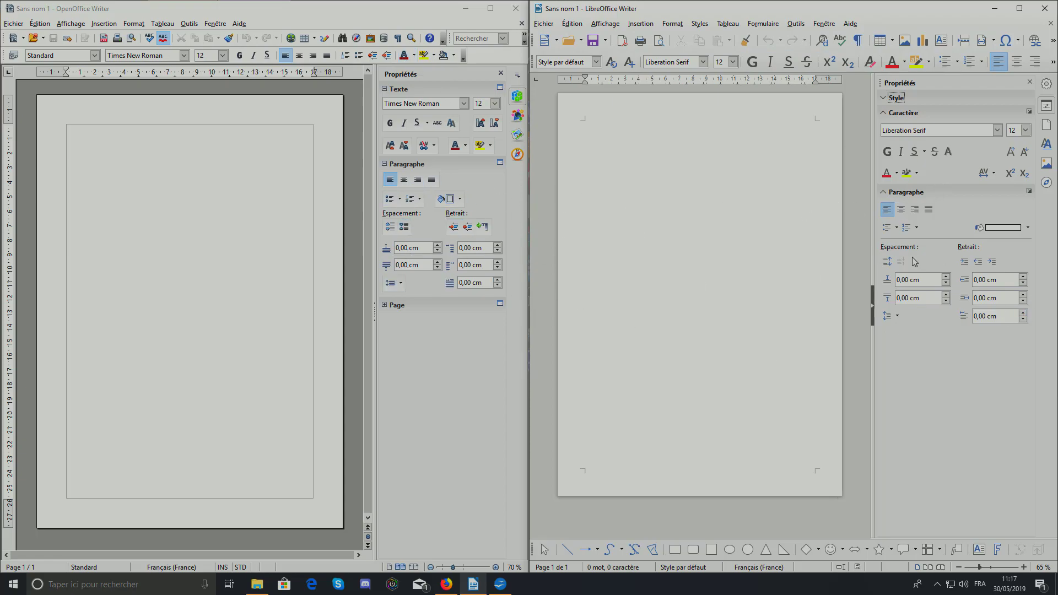
- Close the LibreOffice Writer and OpenOffice Writer windows and the Logiciels folder
click(1044, 8)
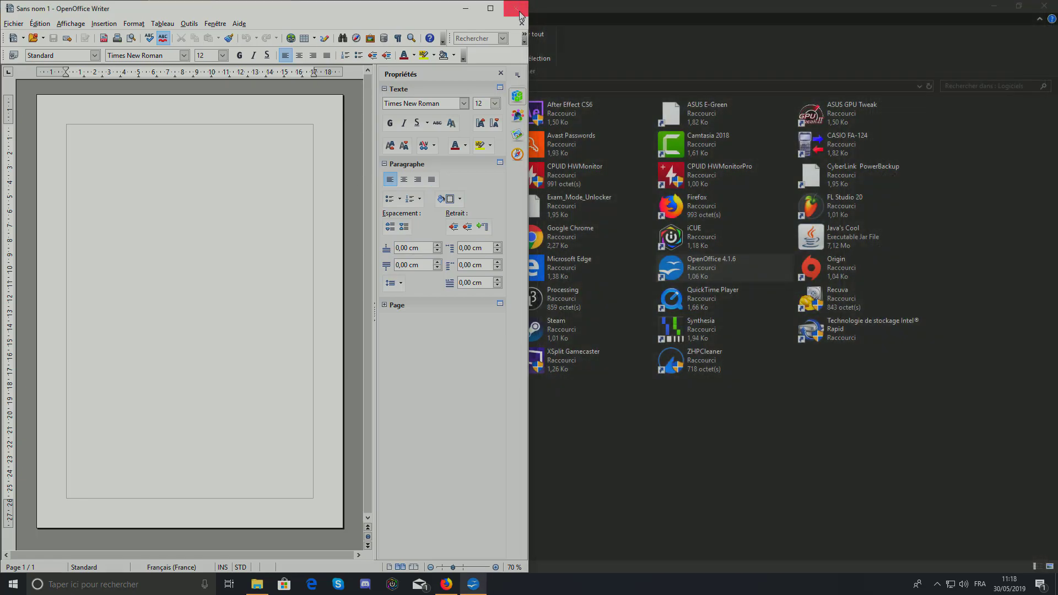
click(515, 8)
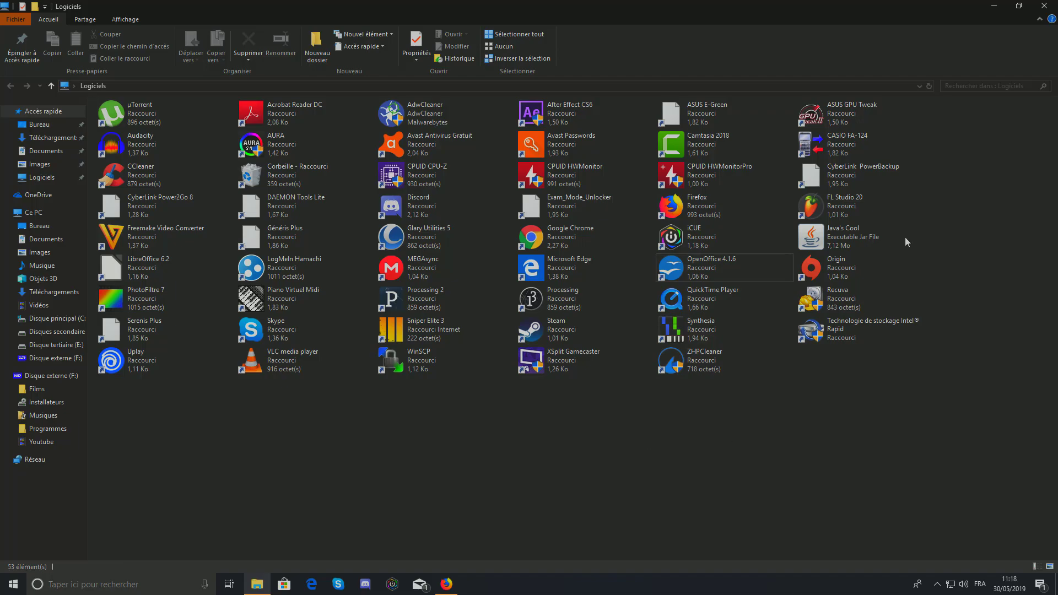
click(1044, 5)
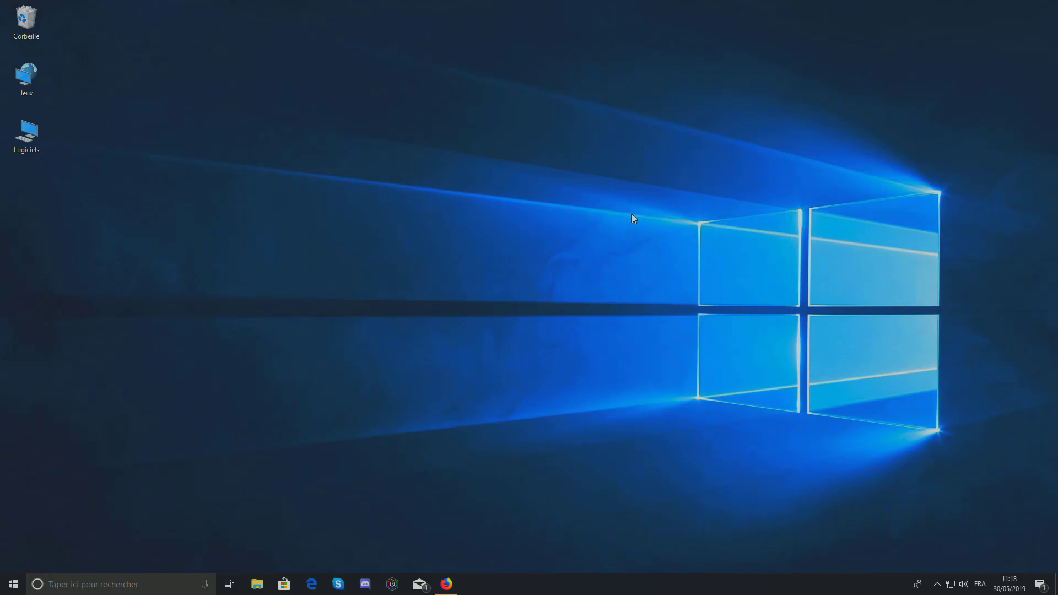